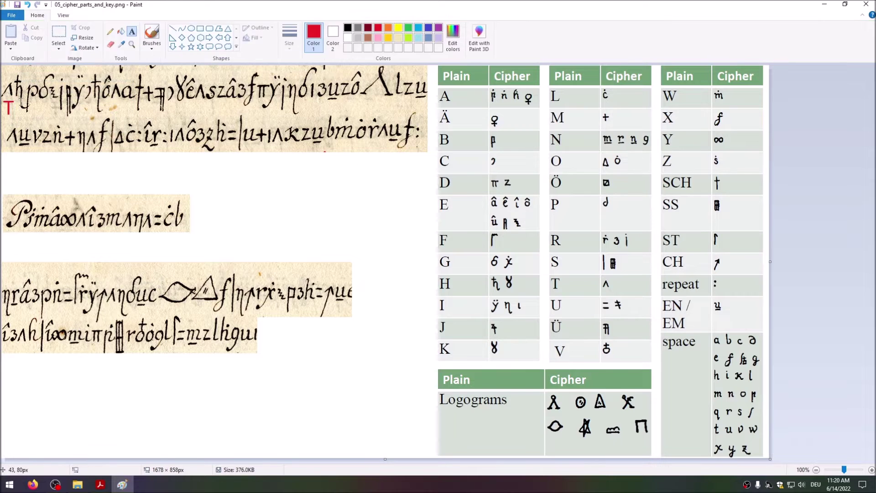
Letter GEREICHET in red above the start of the first cipher line.
click(36, 83)
text(#G)
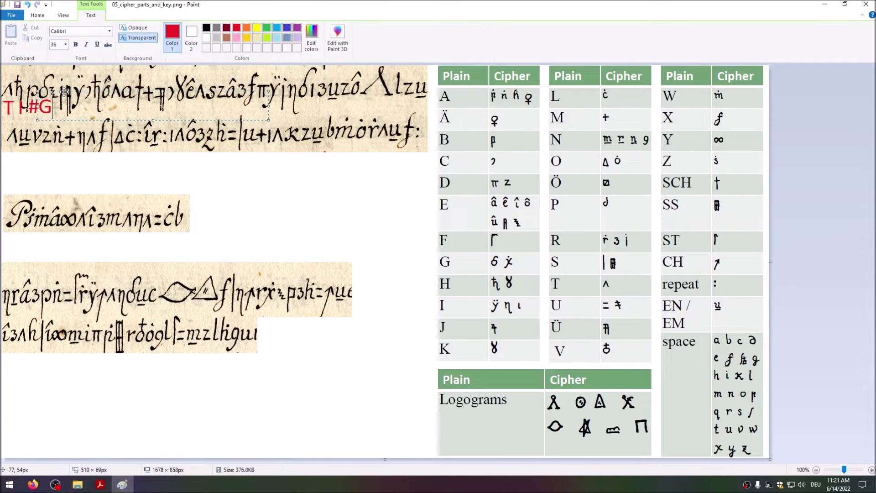
text(ERE)
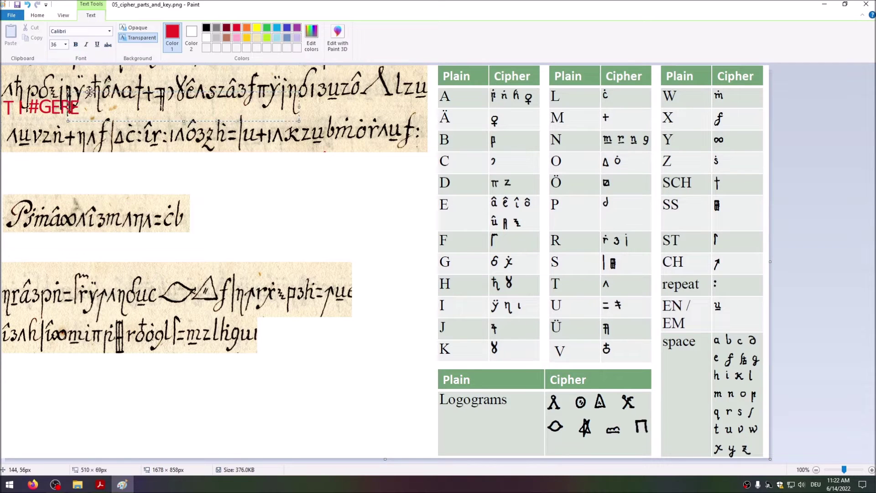
text(IC)
click(554, 271)
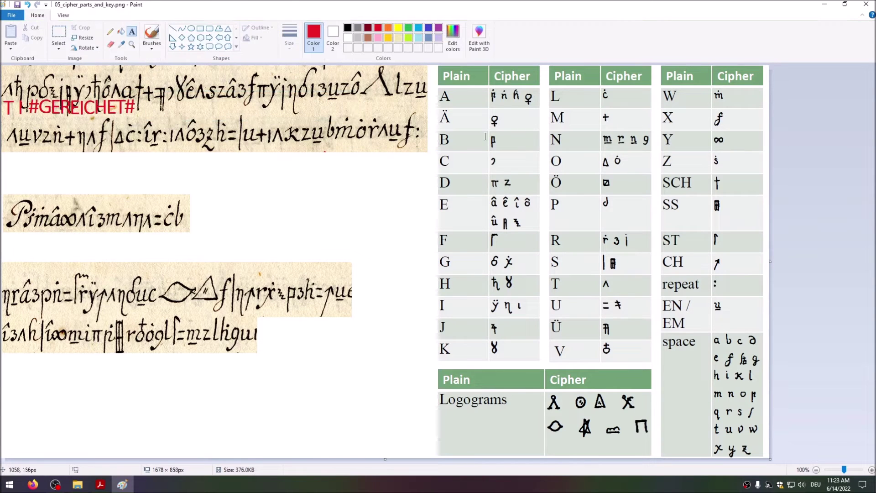
Add the red word SCHÜCHET after GEREICHET above the cipher symbols.
click(124, 102)
text(SCH)
click(163, 98)
text(Ü)
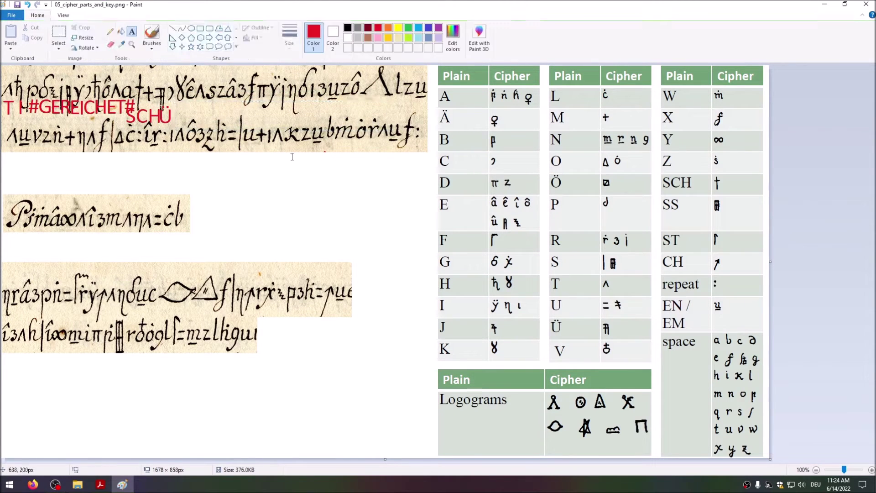
text(CHE)
click(208, 100)
text(T)
click(208, 87)
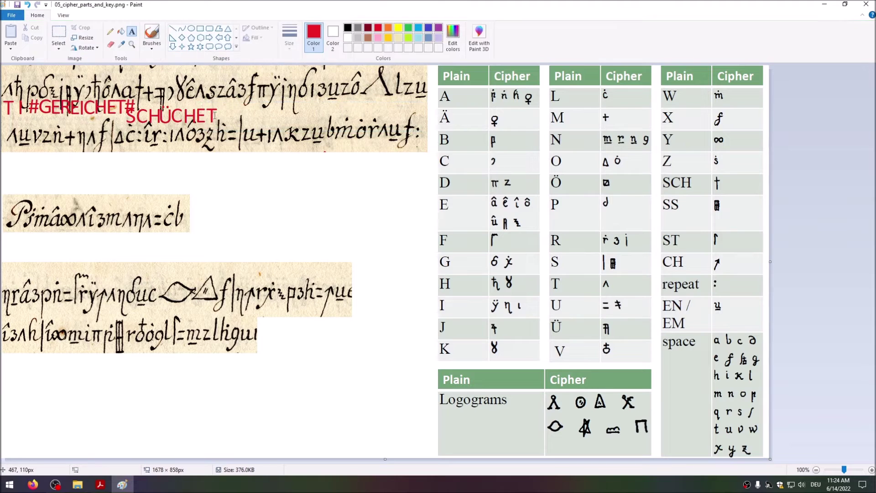
Add a # separator, the word DER, and another # in red.
click(208, 87)
text(#)
click(469, 243)
click(215, 87)
text(DER)
click(243, 100)
text(#)
Letter DIRIGIR in red above the next cipher symbols.
click(254, 95)
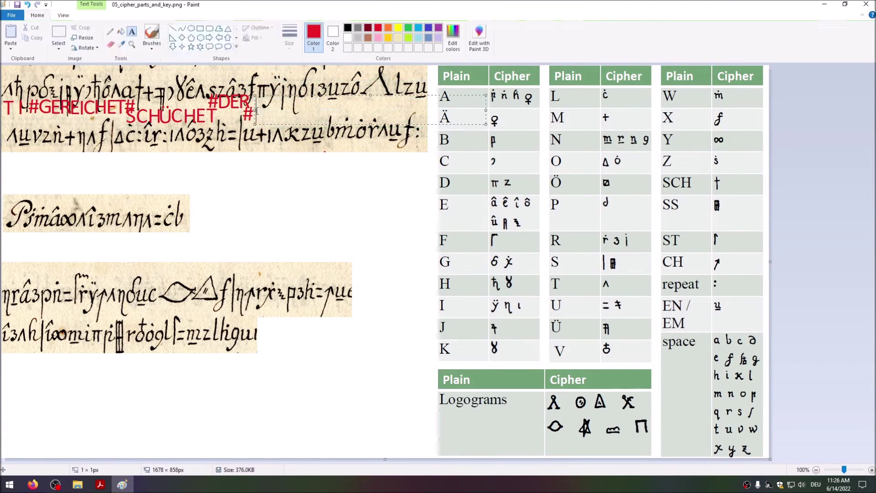
text(DIR)
click(284, 95)
text(I)
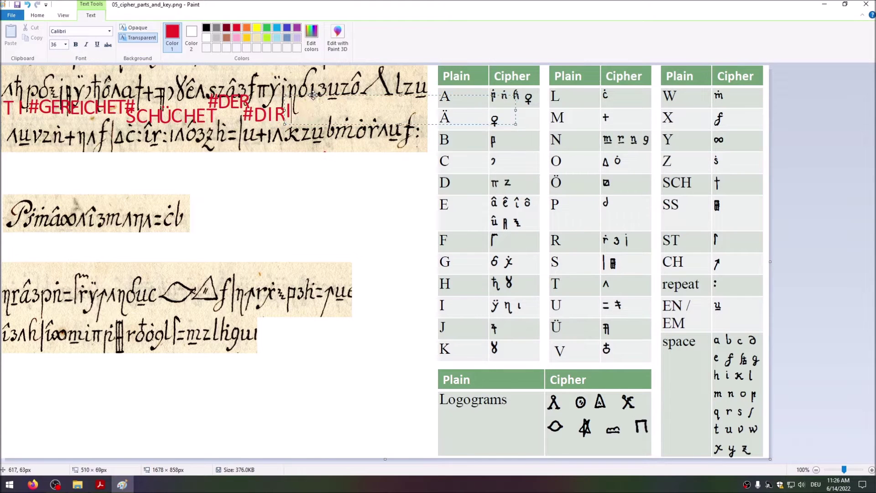
text(G)
click(429, 219)
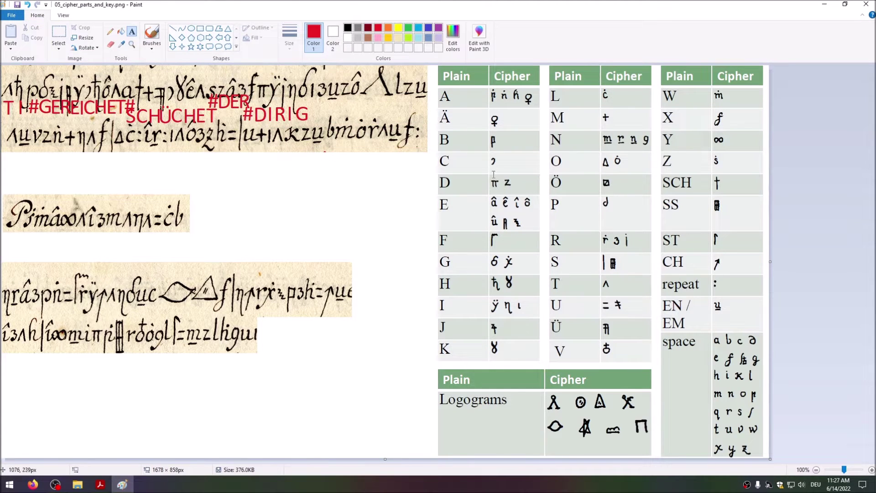
click(308, 98)
text(I)
click(493, 175)
click(319, 98)
text(R)
click(493, 175)
Finish the first line with red E, a raised #, and a final E.
click(330, 98)
text(E)
click(494, 175)
click(340, 85)
text(#)
click(351, 97)
text(E)
click(580, 147)
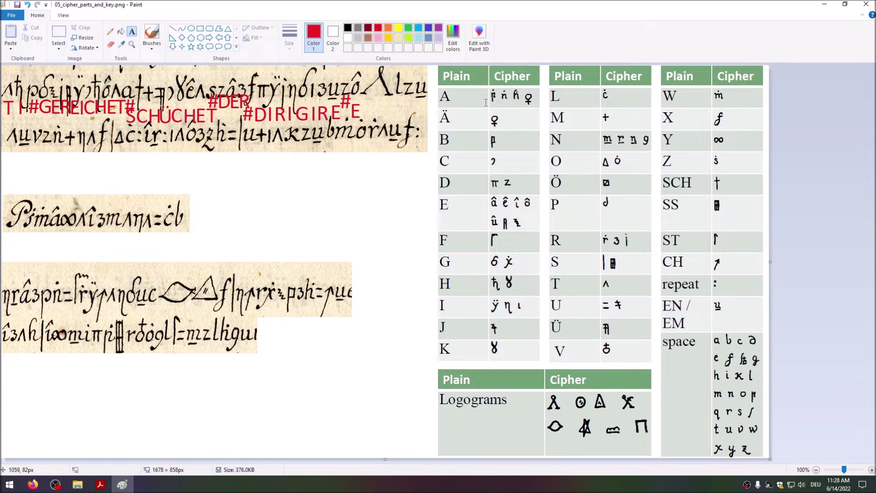
End the first line with red 'I DE' and mark unknown symbols with ???
click(393, 94)
text(I DE)
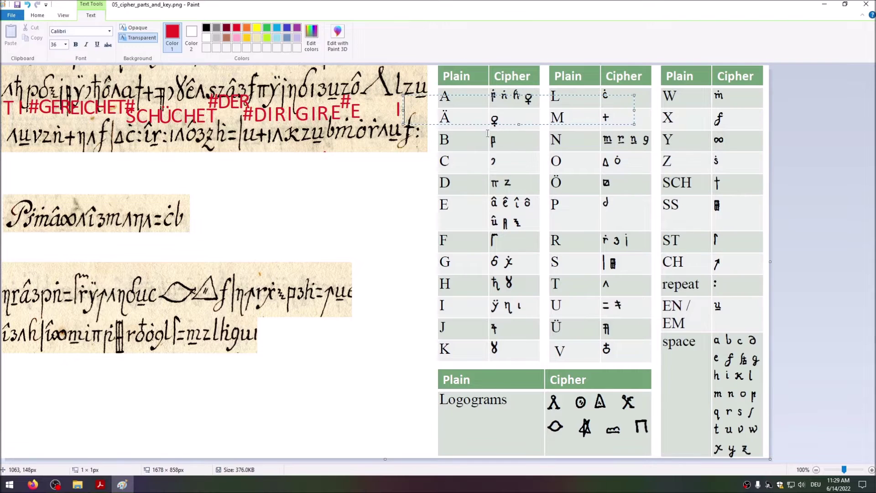
click(383, 93)
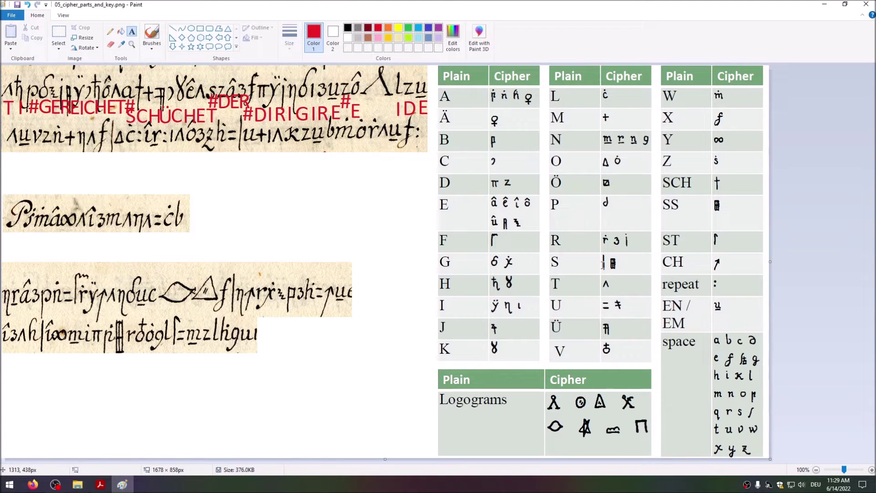
click(374, 96)
text(???)
click(510, 413)
text(???)
click(5, 142)
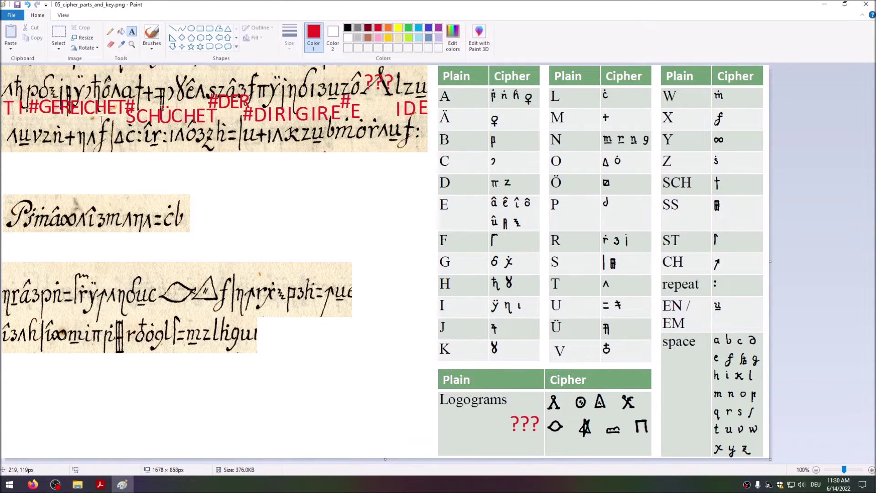
Start the second cipher line with red TE#, then the letters D and A.
click(6, 142)
text(TE#)
click(527, 236)
click(41, 158)
text(D)
click(608, 139)
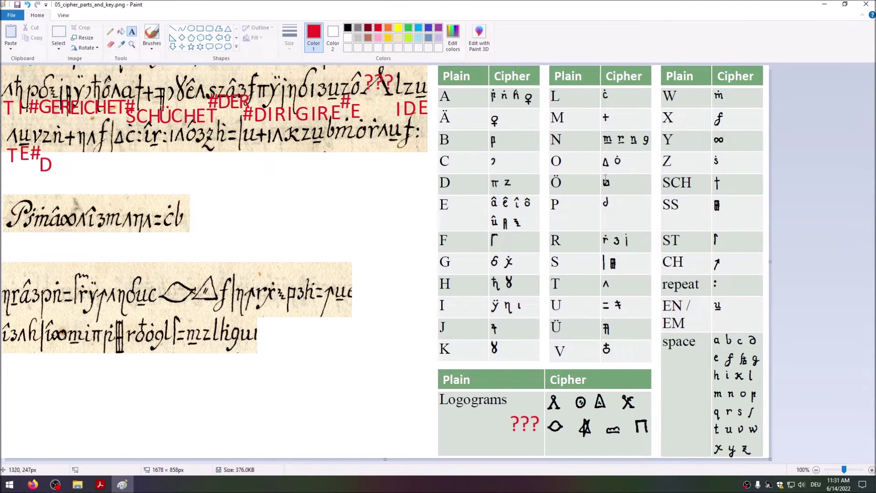
click(53, 158)
text(A)
click(601, 267)
Complete the word DAMIT, replacing SCH with M.
click(66, 159)
text(SCH)
click(98, 158)
text(I)
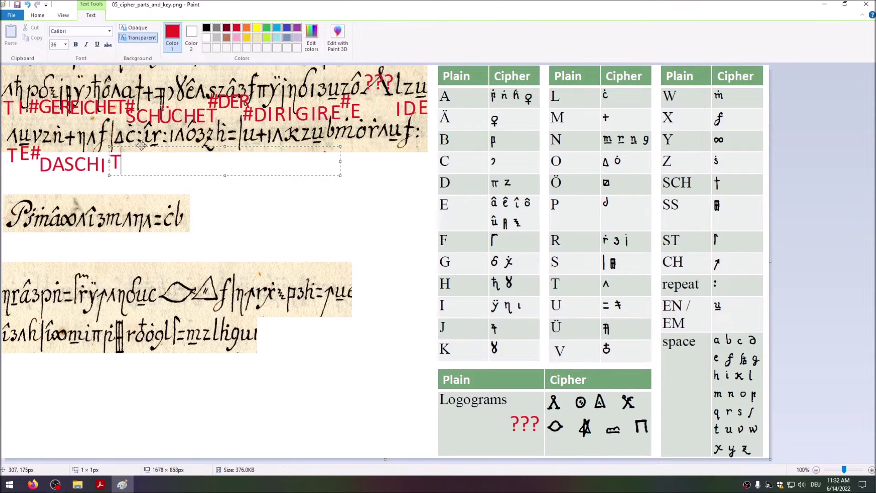
click(108, 152)
text(T)
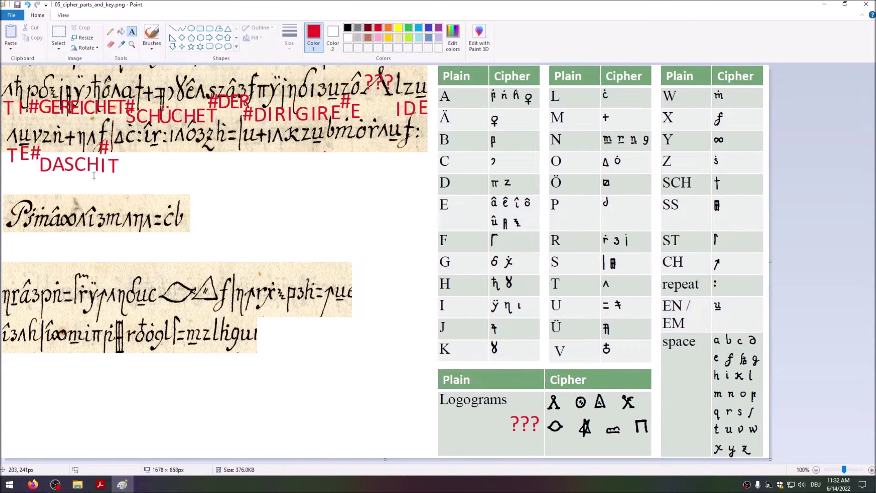
click(65, 152)
text(M)
click(118, 189)
Letter SOLLENN in red under the second cipher line.
click(107, 165)
text(S)
click(120, 164)
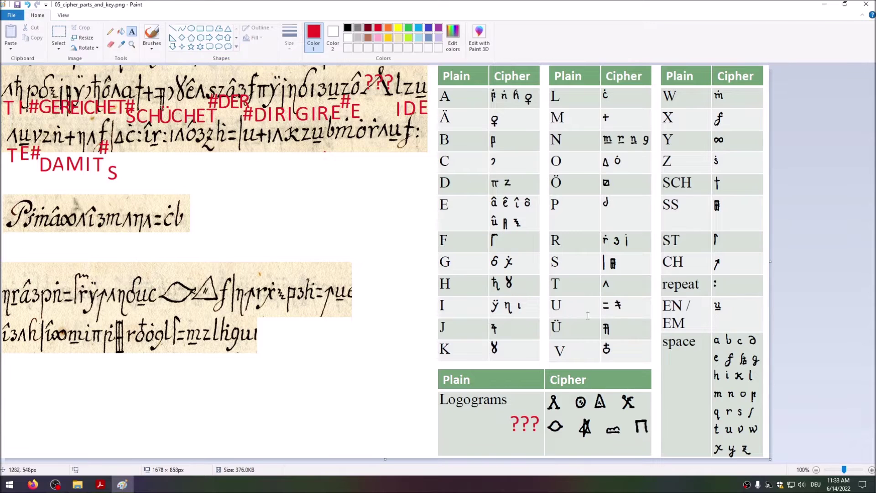
click(119, 164)
text(O)
click(181, 170)
click(132, 165)
text(LL)
click(164, 127)
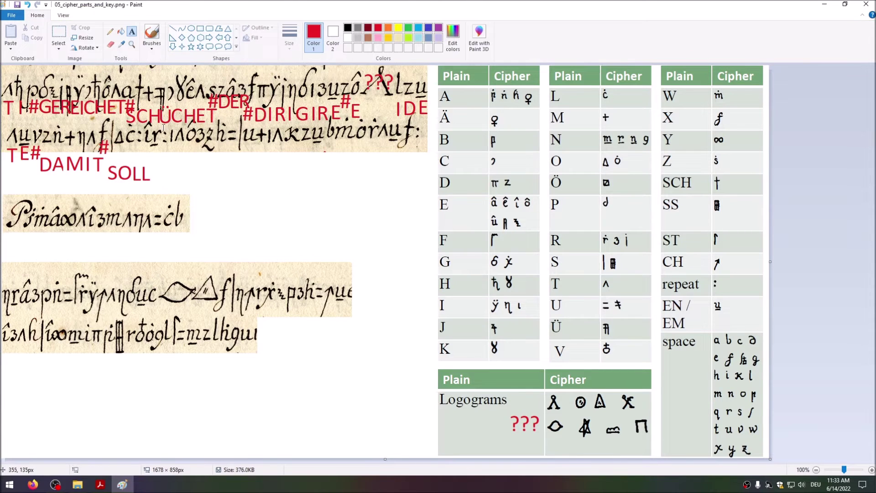
click(151, 167)
text(E)
click(162, 167)
text(NN)
click(173, 133)
Extend it to SOLLENNSTER and add #AU followed by a # separator.
click(188, 167)
text(S)
click(192, 134)
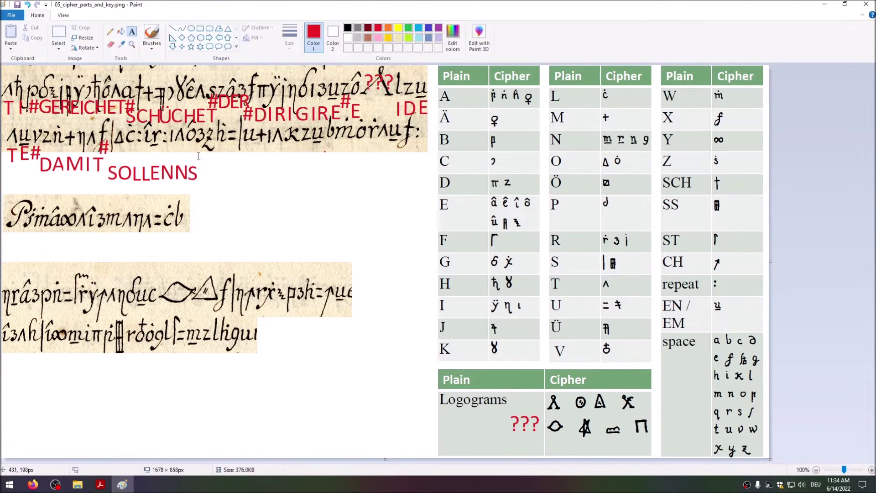
click(199, 166)
text(T)
click(201, 133)
click(211, 169)
text(ER)
click(206, 145)
text(#AU)
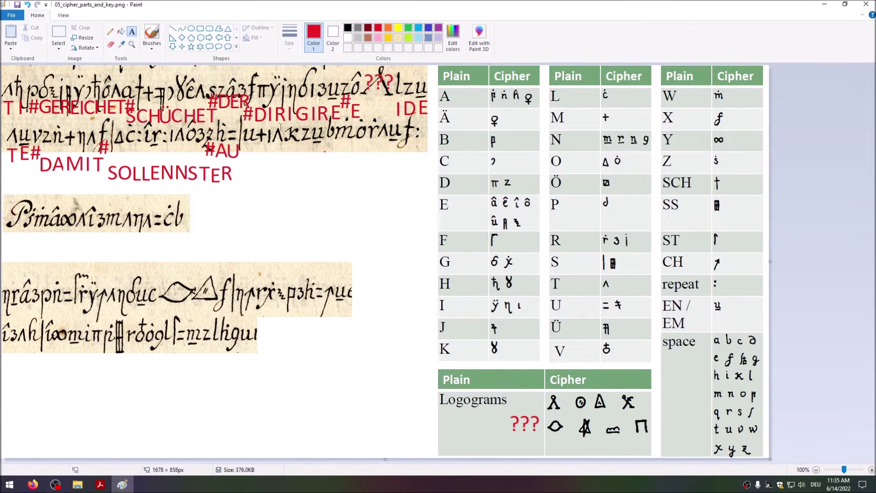
click(246, 148)
text(#)
click(435, 233)
Complete '#AUS' and add '#MIT#DE' to the second line in red text.
click(319, 157)
text(S)
drag(342, 150, 262, 136)
click(245, 153)
text(#M)
click(274, 141)
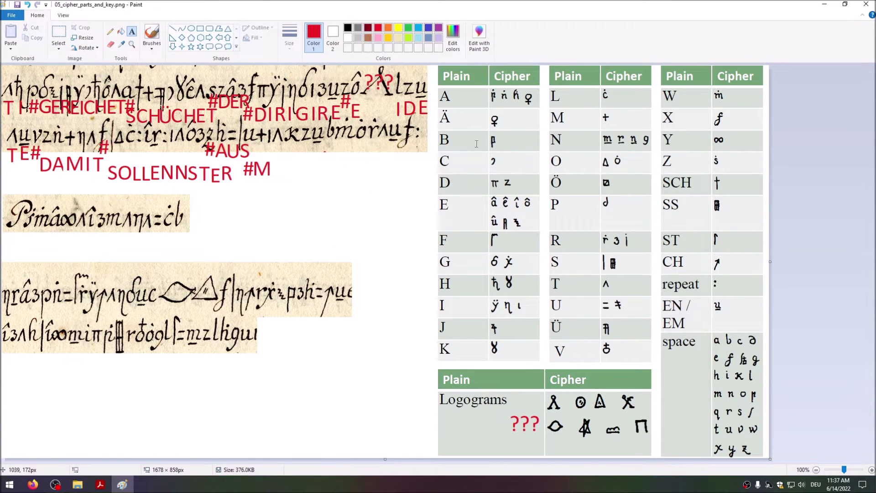
click(274, 162)
text(T#)
click(399, 148)
click(275, 161)
text(I)
click(319, 151)
click(299, 172)
text(DE)
click(341, 134)
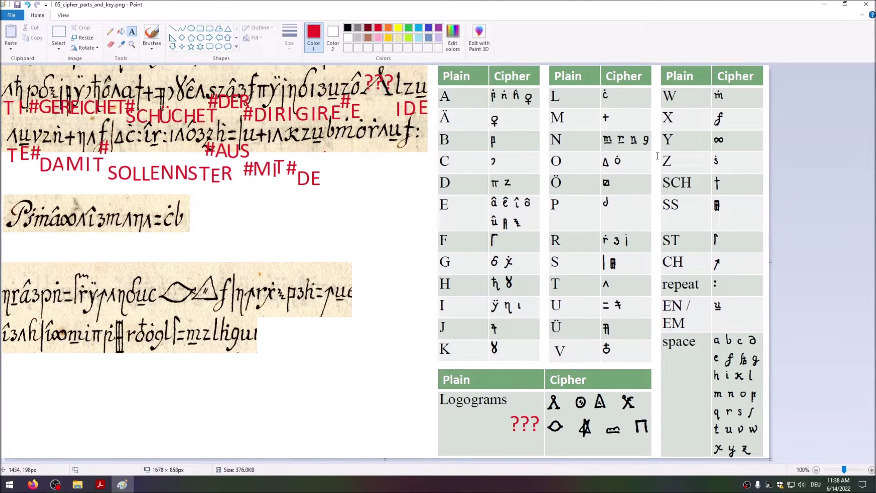
Append 'WERTEXX' after DE to finish the second line.
click(329, 161)
text(W)
click(347, 137)
click(351, 160)
text(E)
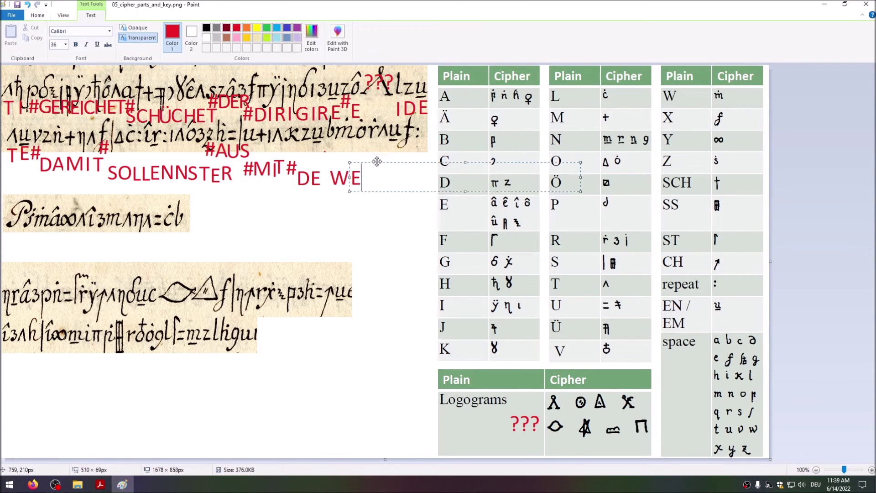
click(366, 137)
click(361, 160)
text(RT)
click(347, 137)
click(390, 161)
text(E)
click(343, 141)
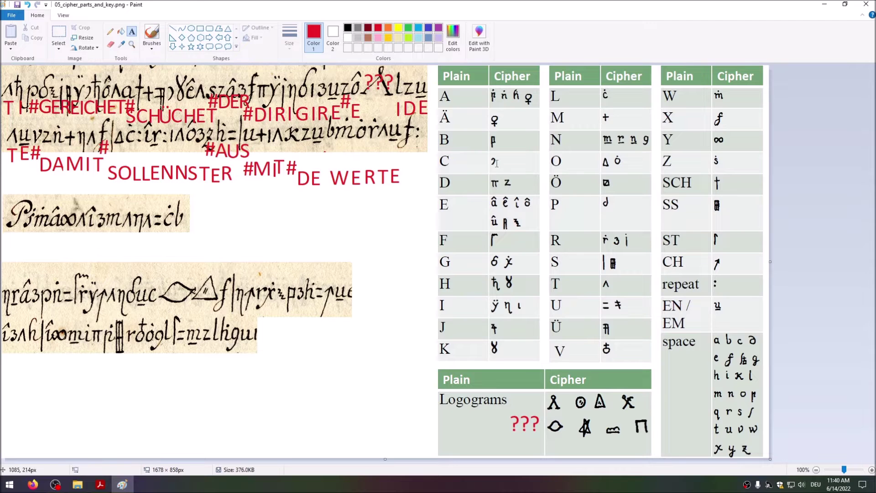
click(405, 180)
text(X)
click(415, 179)
text(X)
click(186, 223)
Below the short snippet, start its label as '#ZWEYTER#T', inserting the missing Z.
drag(5, 223, 238, 252)
text(#)
click(628, 246)
click(31, 224)
text(WEY)
click(139, 184)
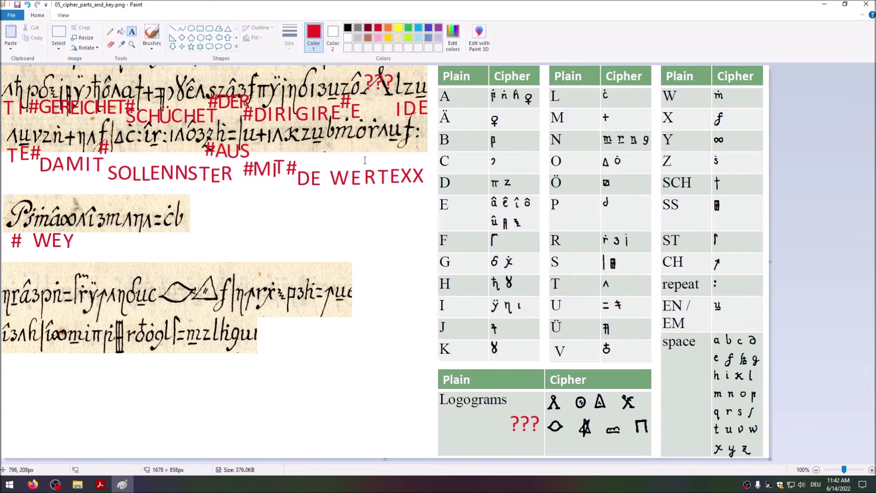
click(74, 225)
text(TER#)
click(124, 219)
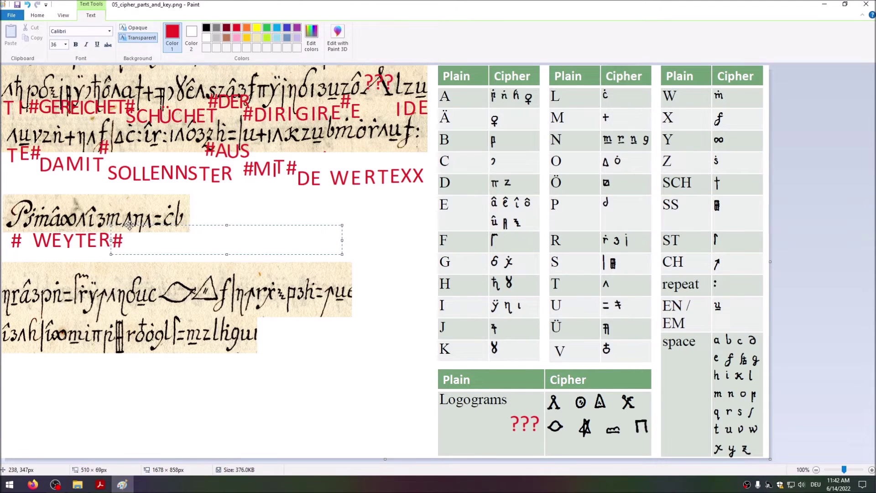
text(T)
click(495, 110)
click(22, 225)
text(Z)
click(144, 233)
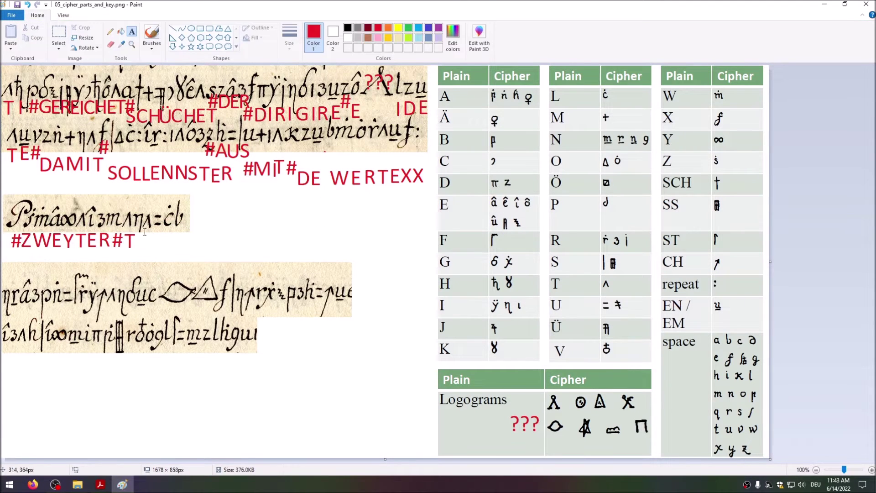
Finish the snippet label as '#ZWEYTER#TITUL#', nudging letters into line.
click(137, 234)
text(IT)
drag(151, 250, 143, 250)
click(156, 222)
click(153, 228)
text(U)
click(412, 220)
click(168, 226)
text(L)
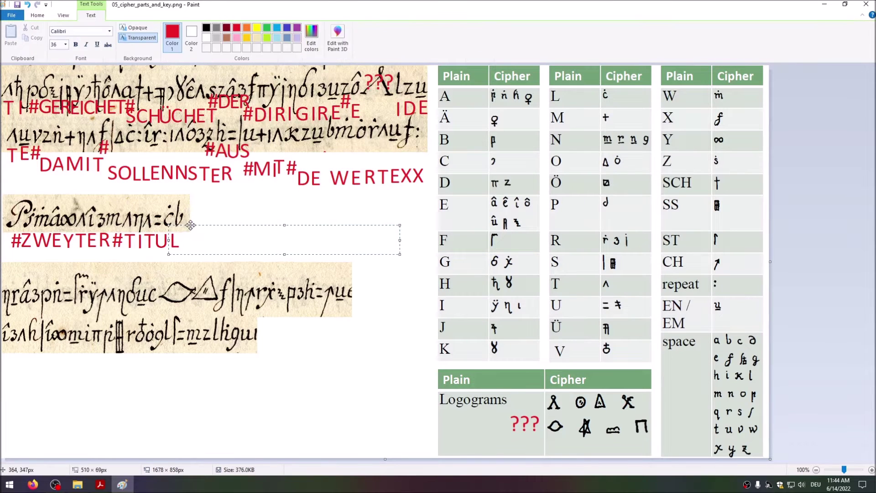
click(348, 207)
click(194, 232)
text(#)
drag(201, 255, 188, 255)
click(21, 99)
Select the lower manuscript strip and move it further down.
click(58, 34)
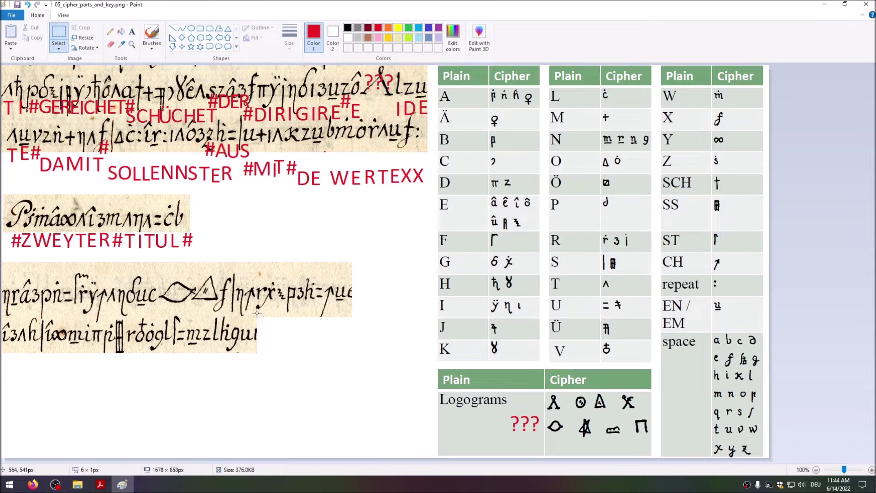
mouse_move(7, 360)
mouse_down()
mouse_move(258, 317)
mouse_move(255, 352)
mouse_up()
mouse_move(90, 348)
mouse_down()
mouse_move(106, 359)
mouse_move(98, 321)
mouse_up()
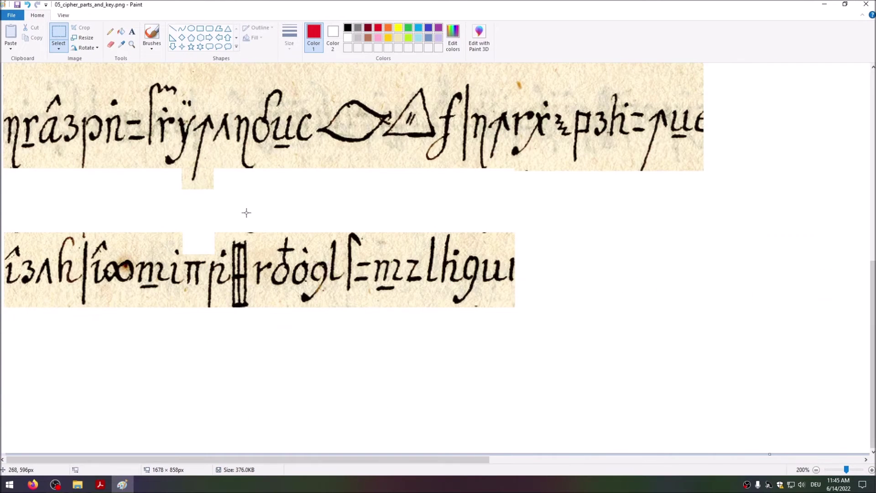
click(142, 110)
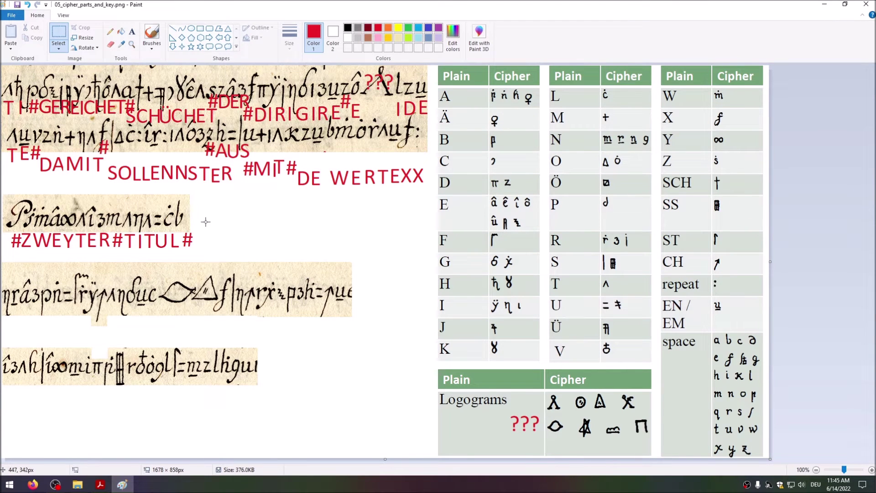
Label the third strip in red with 'INER', '#AU', 'ICH' and 'T'.
click(132, 31)
click(5, 320)
text(INE)
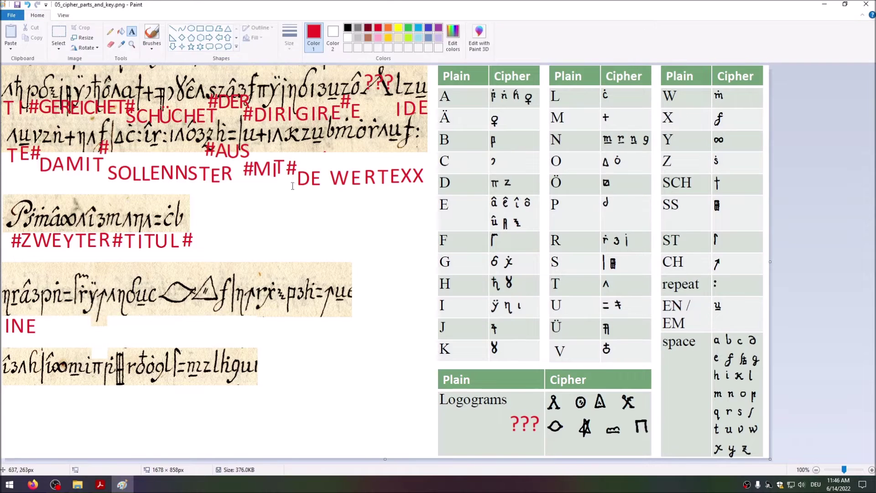
text(R)
click(41, 301)
text(#AUFN)
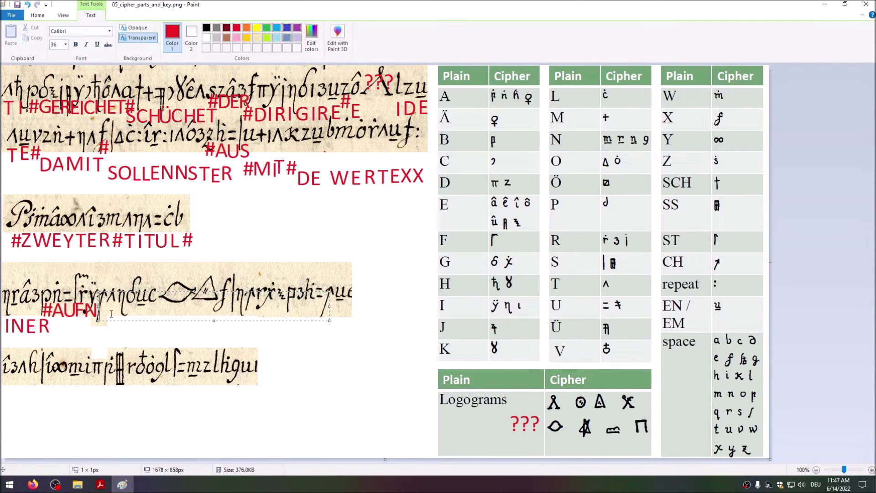
click(97, 312)
text(IC)
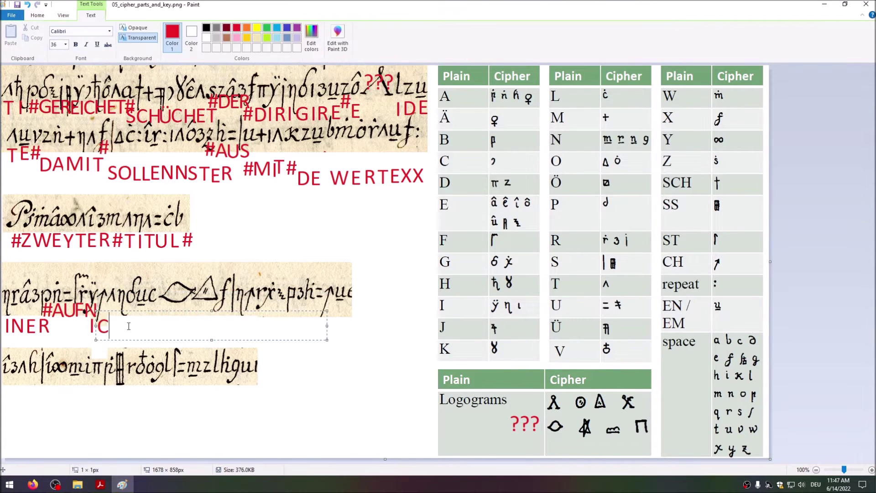
text(H)
click(112, 298)
text(T)
click(492, 304)
Undo the wrong N, replace it with R, and add 'IG' and 'E' to spell AUFRICHTIGE.
key(ctrl+z)
click(84, 297)
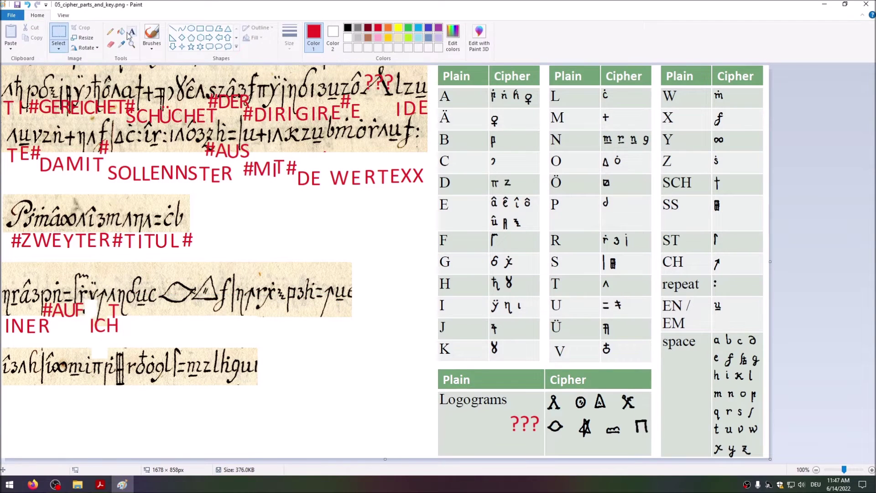
text(R)
click(119, 297)
text(IG)
click(137, 293)
text(E)
click(108, 309)
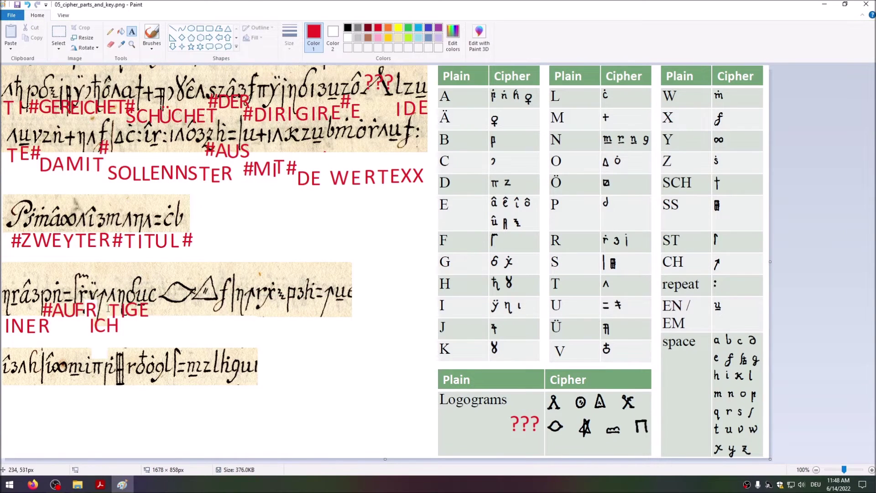
Add '#??????' for the unknown word, a '#' marker, and 'SICH' on the third strip.
click(156, 303)
text(#??????)
click(331, 302)
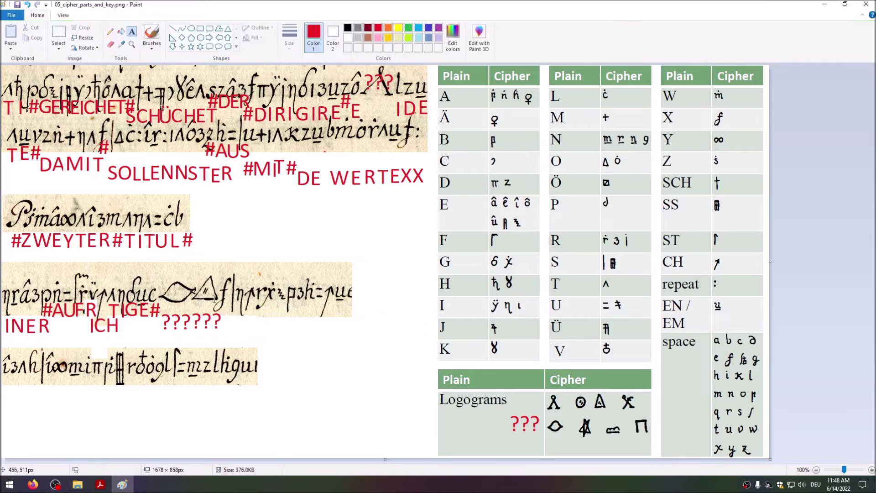
click(220, 301)
text(#)
click(331, 303)
click(227, 318)
text(SICH)
Label the end of the third strip '#GEBR' and 'AUCHE'.
click(272, 294)
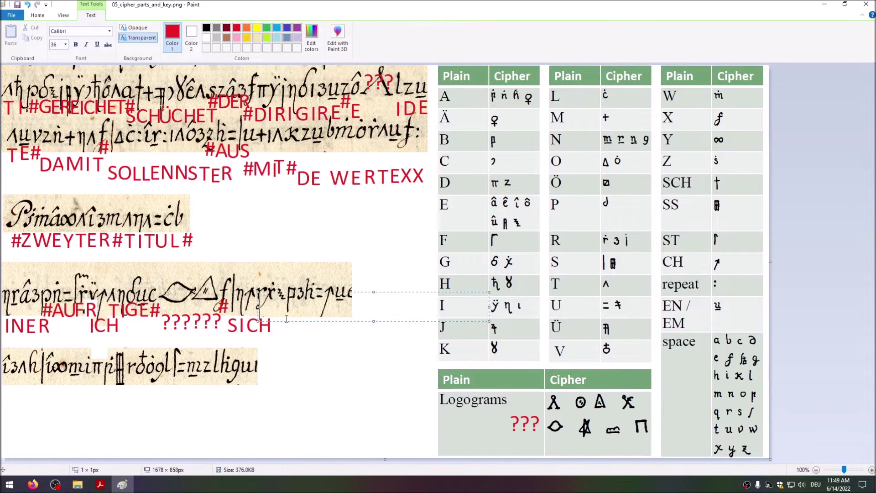
text(#GE)
click(323, 288)
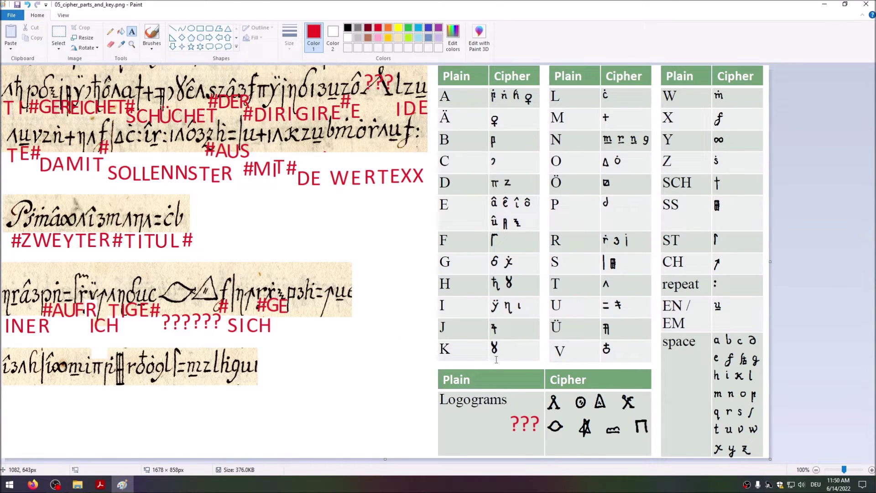
click(288, 296)
text(BR)
click(303, 304)
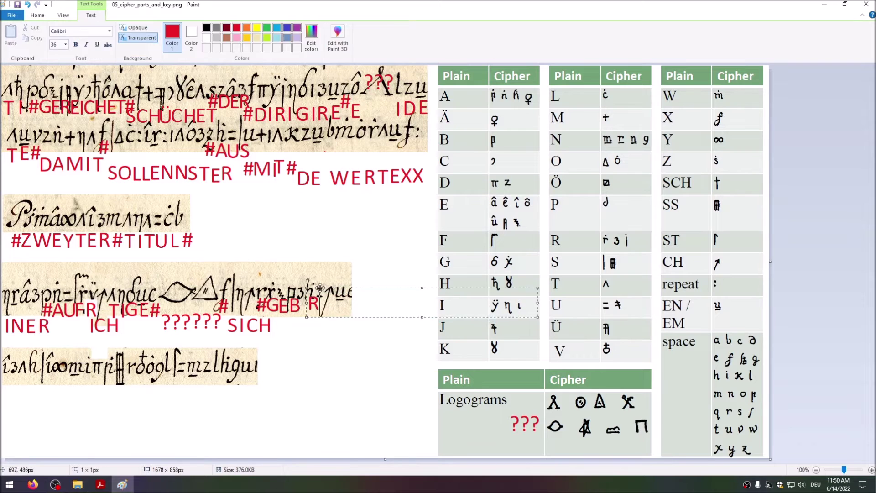
click(302, 304)
text(AUCHE)
click(215, 347)
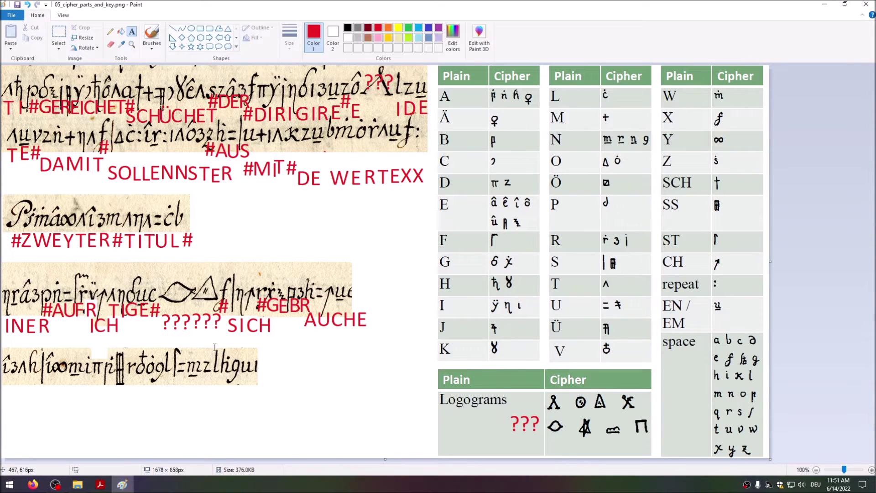
Annotate the fourth strip with 'ERT#', '#', 'EYN', 'DISS#' and 'VON#'.
click(6, 378)
text(ER)
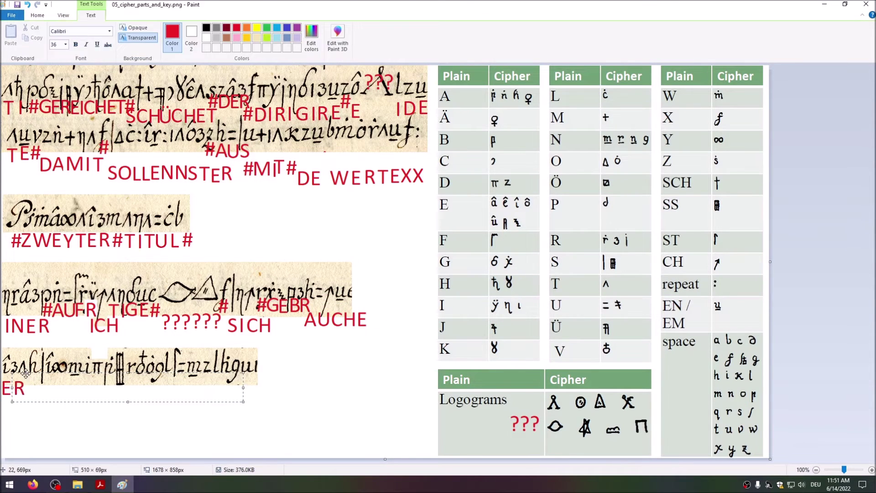
text(T#)
click(39, 394)
text(EYN)
click(82, 377)
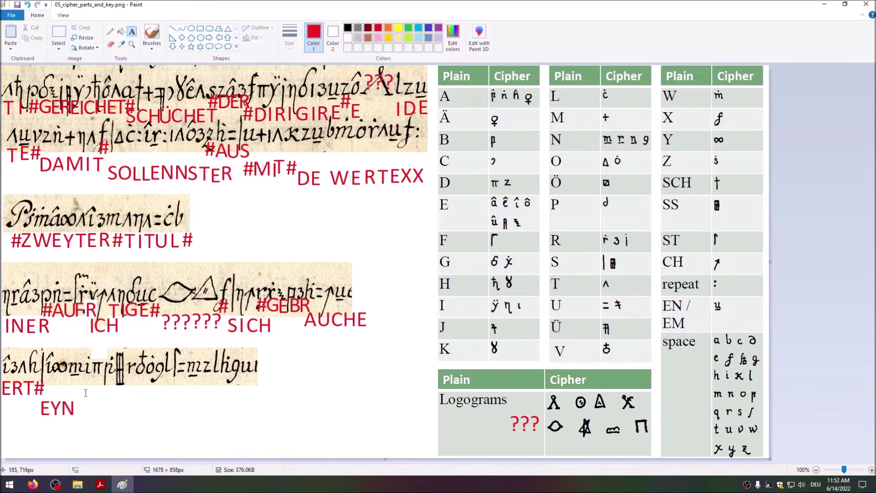
text(#)
click(98, 381)
text(DISS#)
click(136, 365)
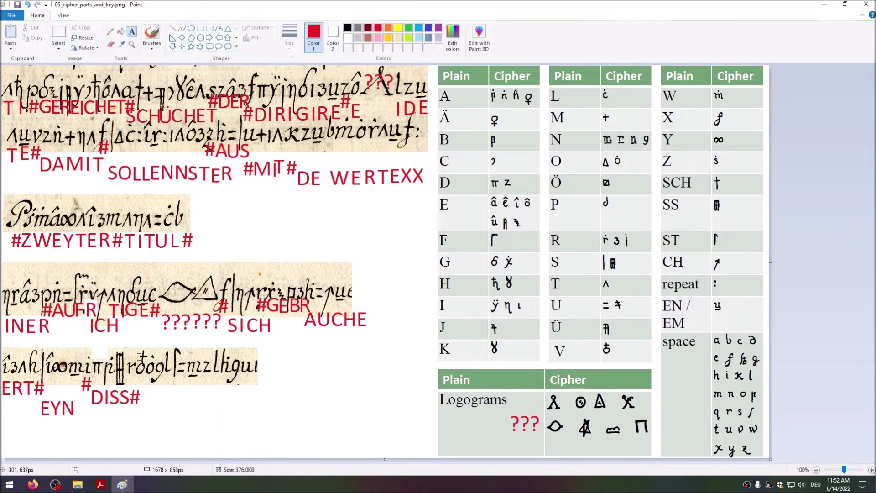
click(136, 365)
click(110, 369)
click(133, 367)
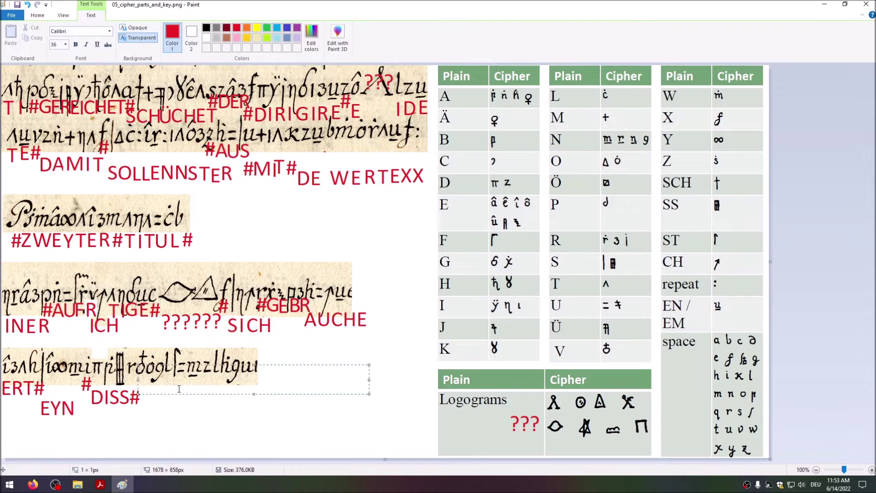
text(VO)
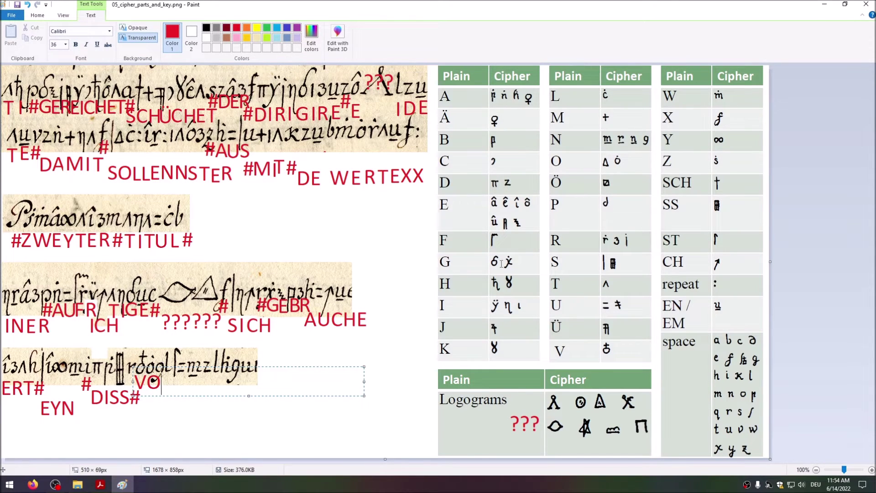
text(N#)
Add 'STUND', correct the mistyped O to N in '#AN', and place a '#' marker.
click(163, 385)
click(163, 385)
text(ST)
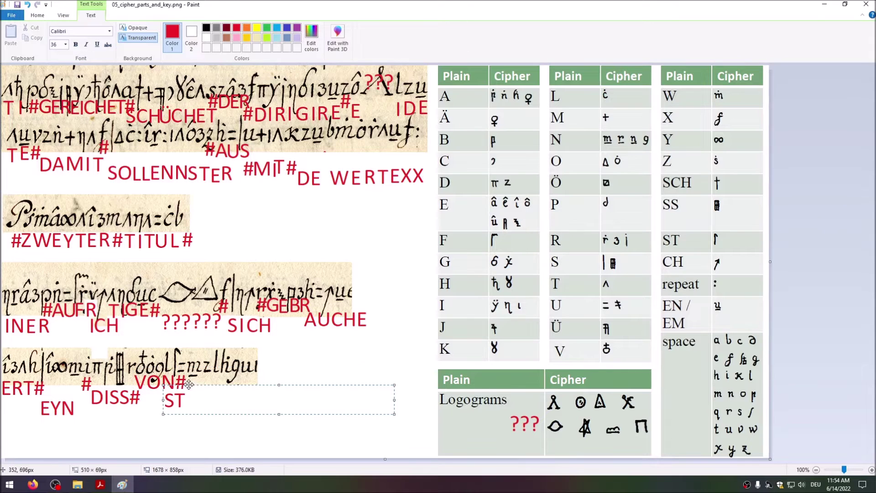
text(UND)
click(191, 407)
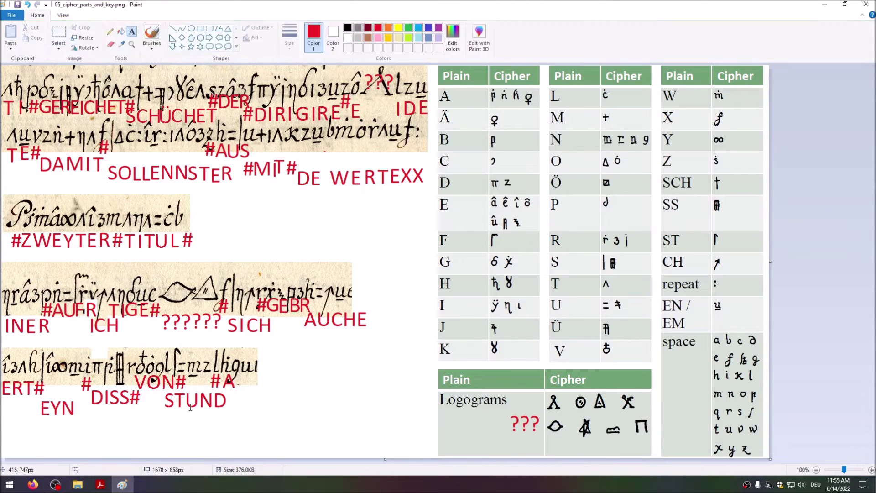
click(233, 365)
text(O)
key(ctrl+z)
click(234, 365)
text(N)
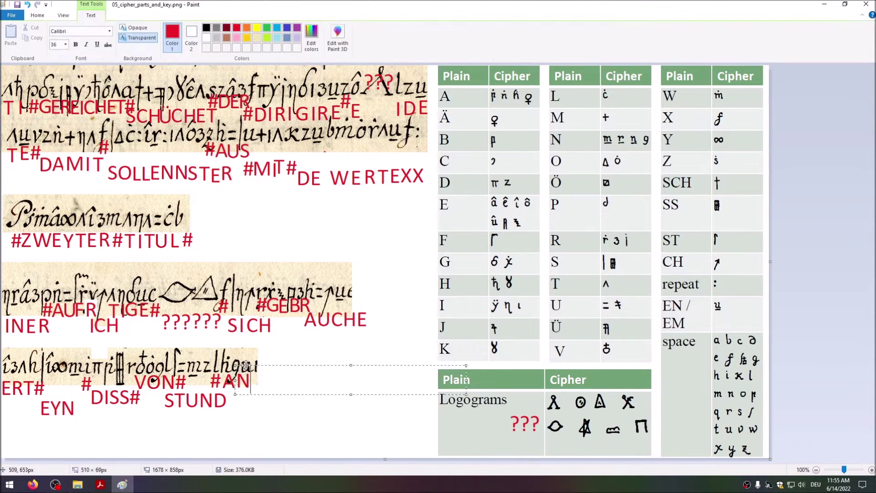
key(Return)
text(#)
click(207, 316)
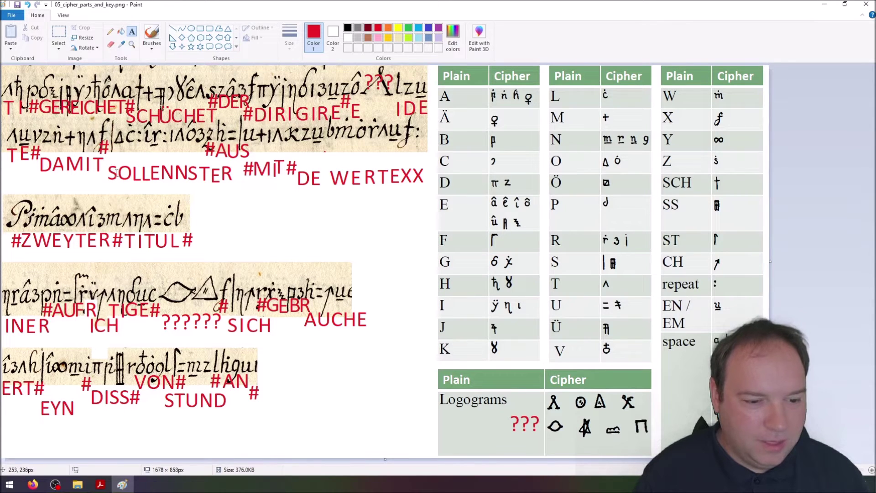
Launch Notepad from the Start search and move its window down and left.
click(9, 485)
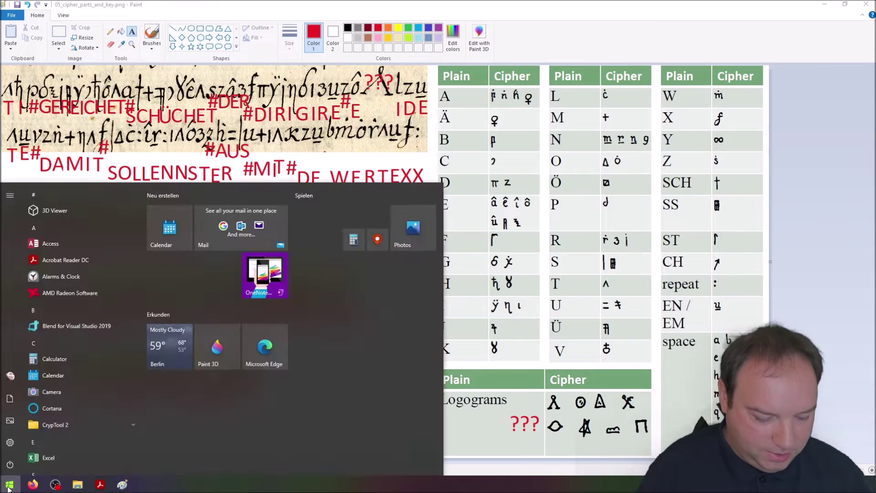
text(note)
key(Return)
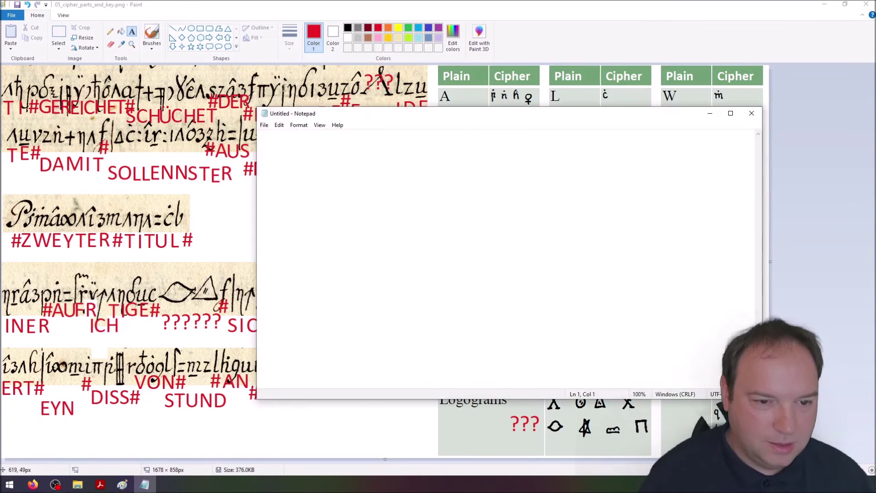
drag(305, 116, 254, 193)
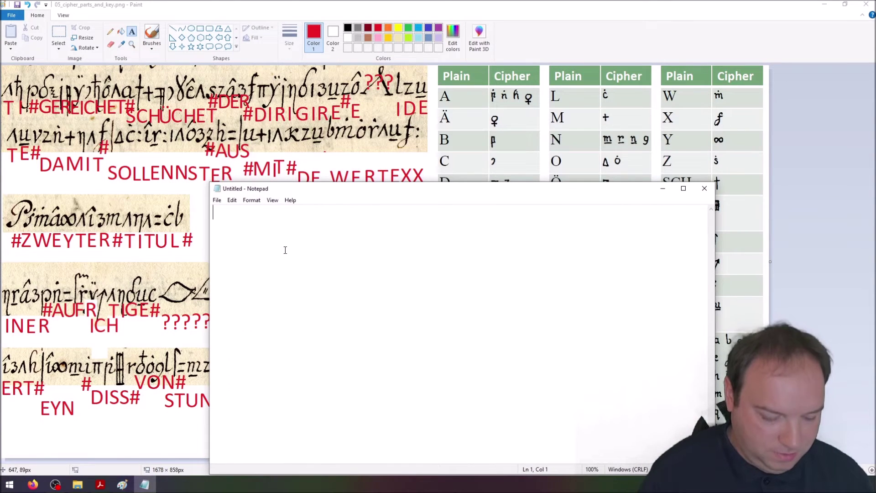
Type 'TI # GEREICHET # SCHÜCHET # DER # DIRIGIRE # E' with question marks for the unknown symbol.
text(TI)
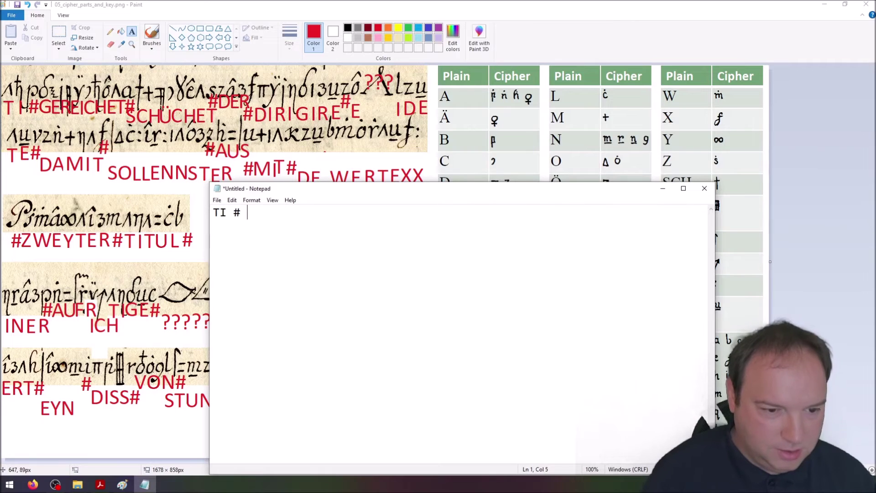
text( # GERE)
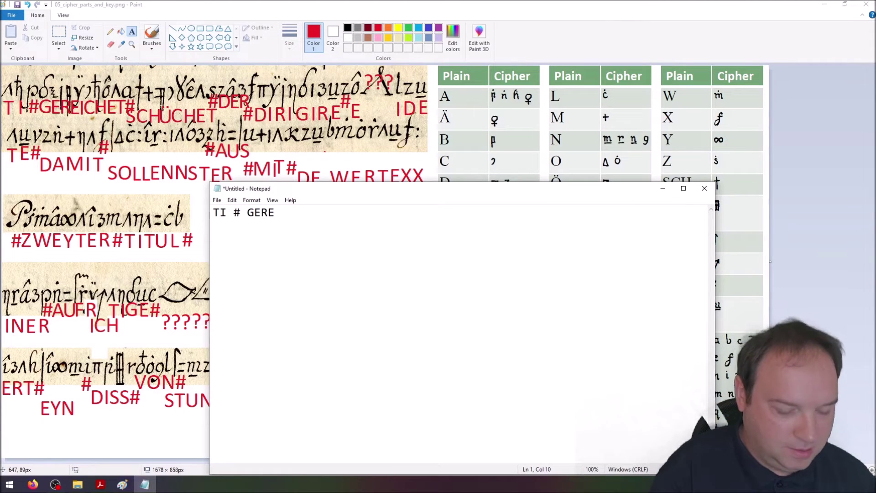
text(ICHET )
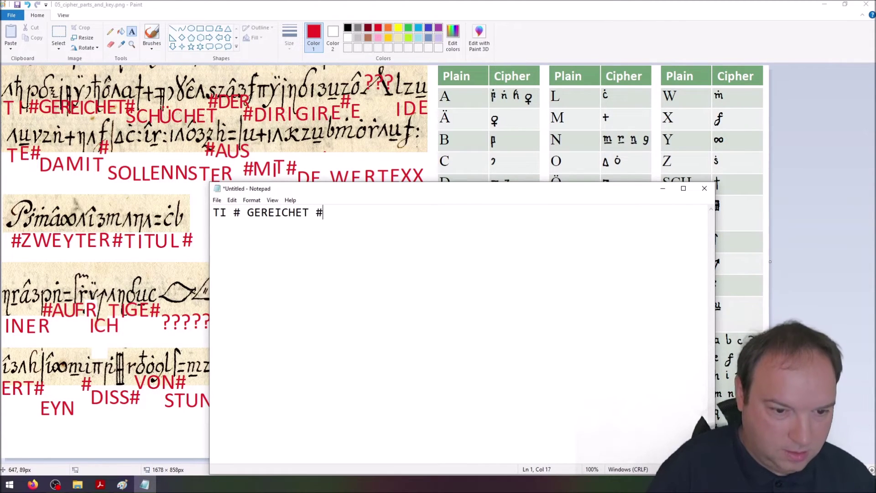
text(# SCHÜCH)
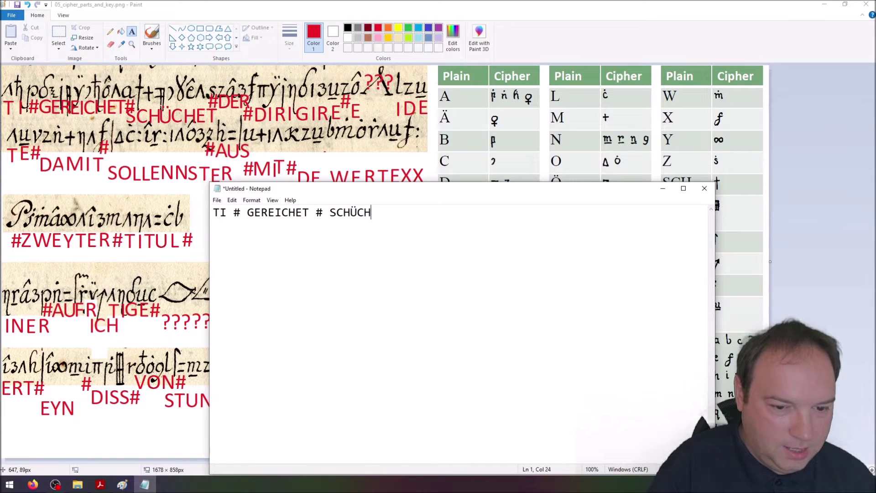
text(ET #)
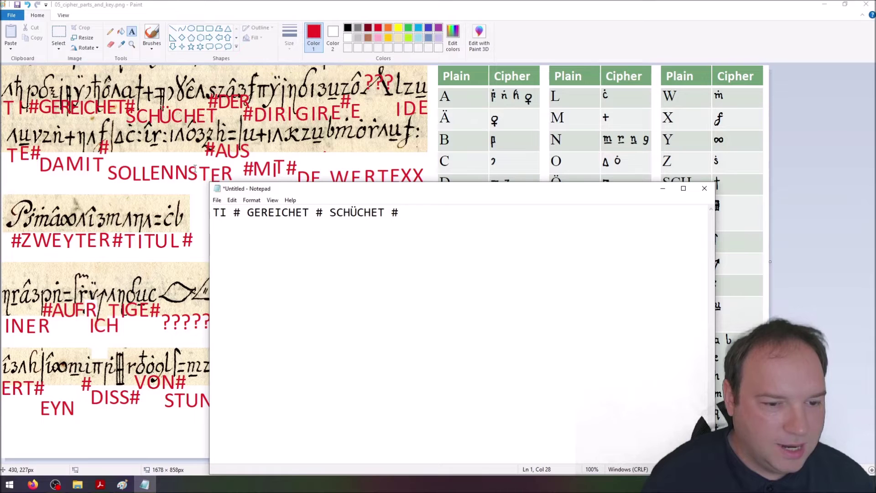
text(DER)
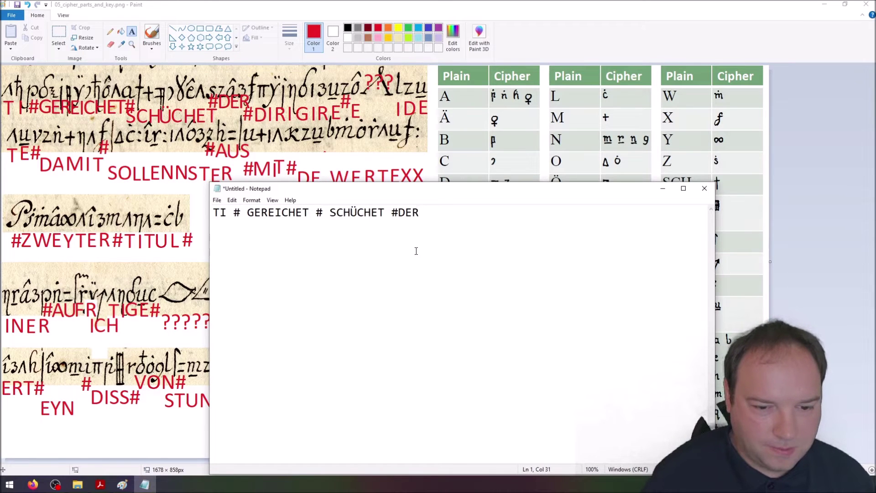
key(Left)
key(Left)
key(Left)
key(End)
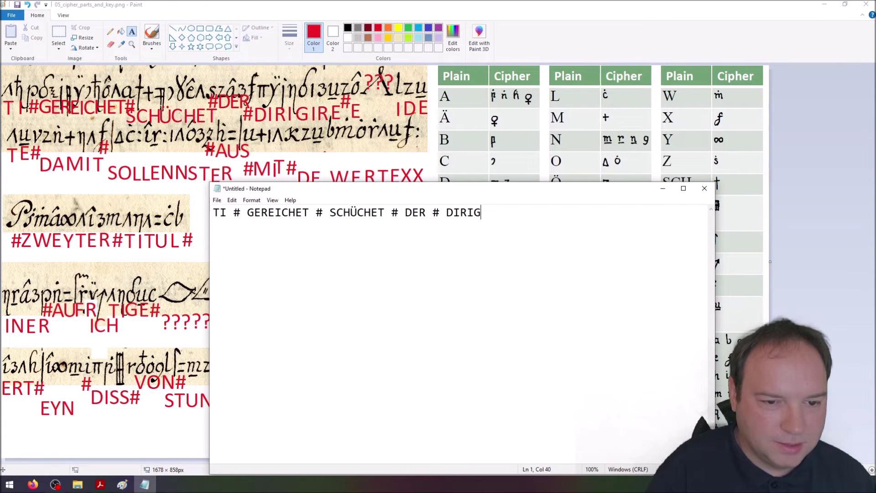
text(# DIRIGIRE)
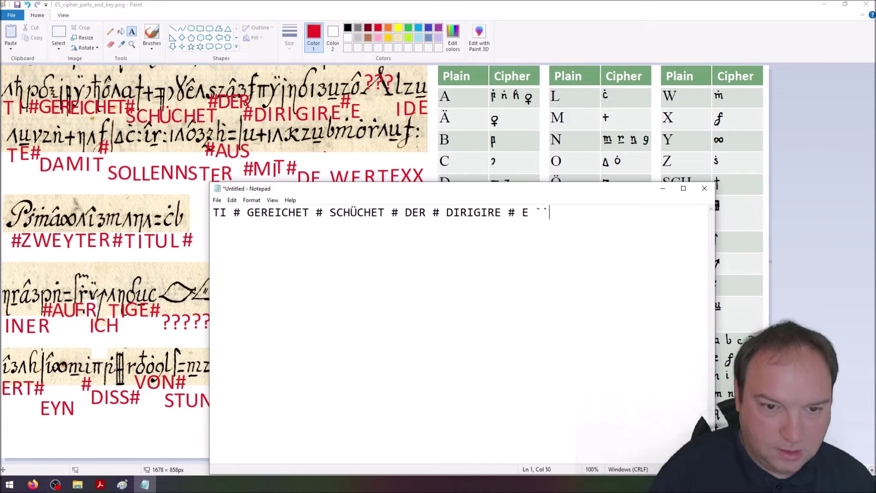
text(# E `)
key(BackSpace)
text(==)
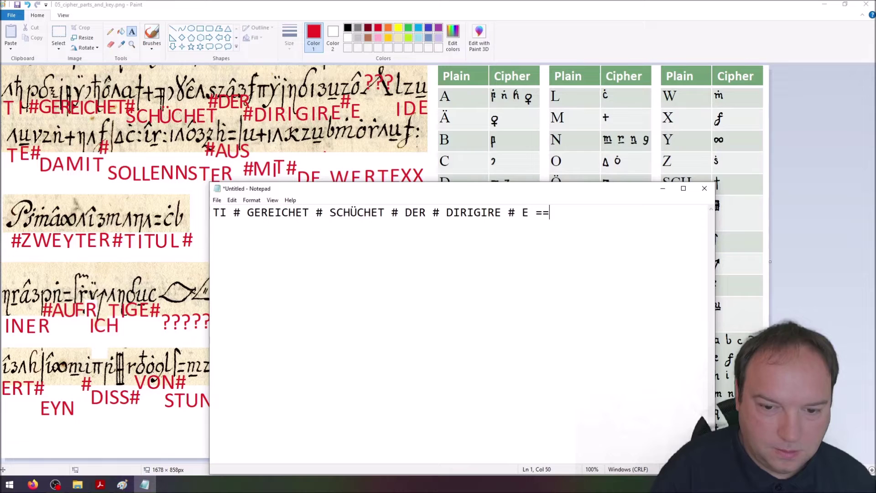
key(BackSpace)
text(??)
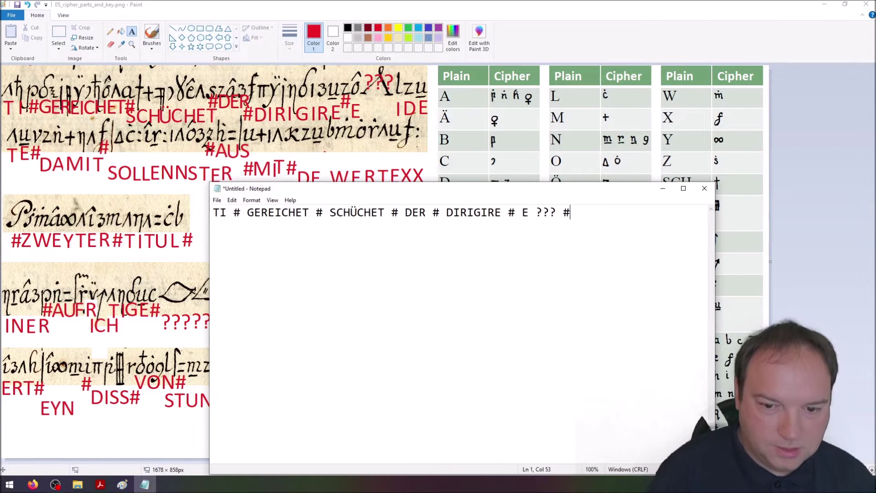
Move the Notepad window off the cipher key table so the manuscript stays visible.
drag(536, 212, 557, 212)
drag(517, 191, 602, 45)
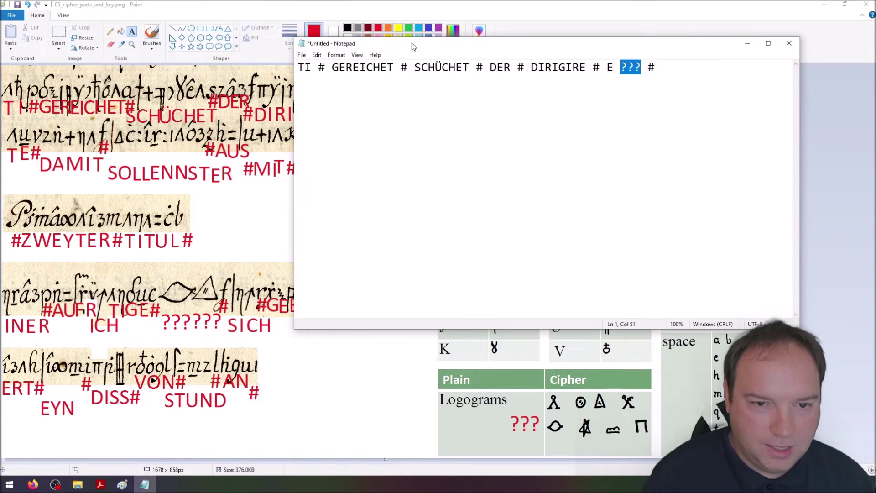
mouse_move(412, 43)
mouse_down()
mouse_move(439, 148)
mouse_move(482, 191)
mouse_move(454, 187)
mouse_up()
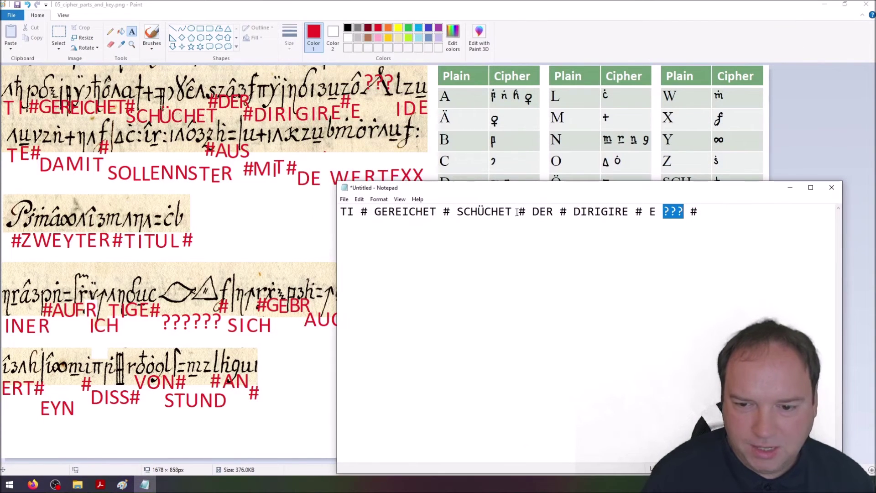
mouse_move(666, 214)
mouse_down()
mouse_move(684, 214)
mouse_move(663, 214)
mouse_up()
click(684, 211)
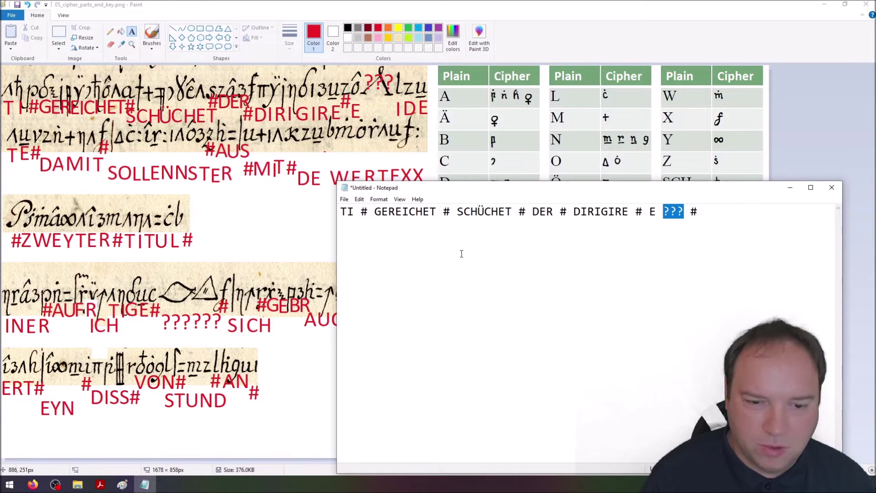
Type the second transcribed line '# ZEWYTER # TITUL #' after the first line.
click(765, 240)
text(# )
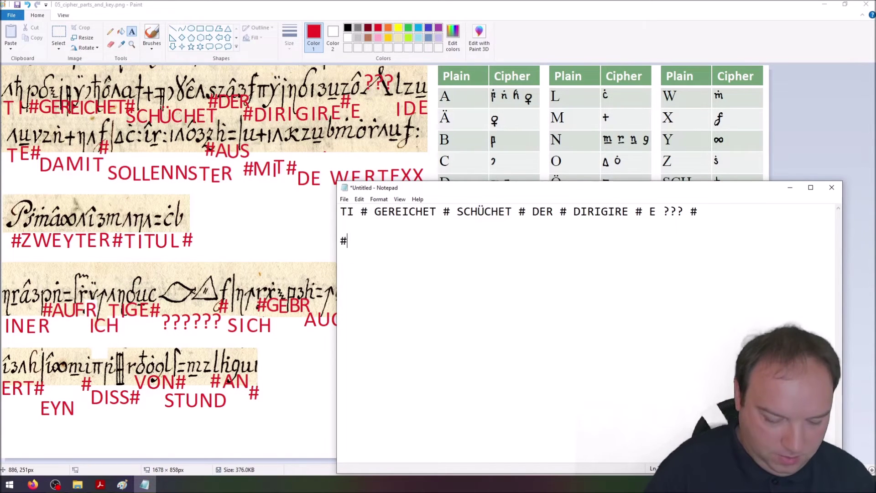
text(ZEWY)
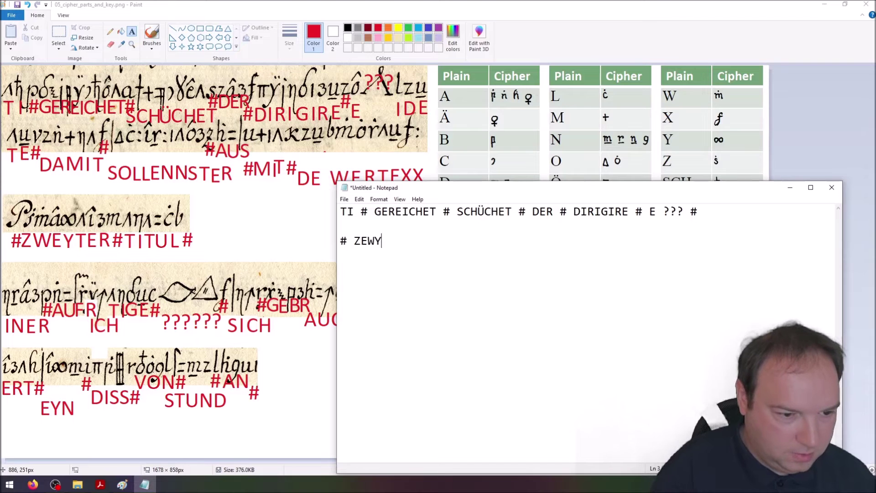
text(TER # TITUÖ)
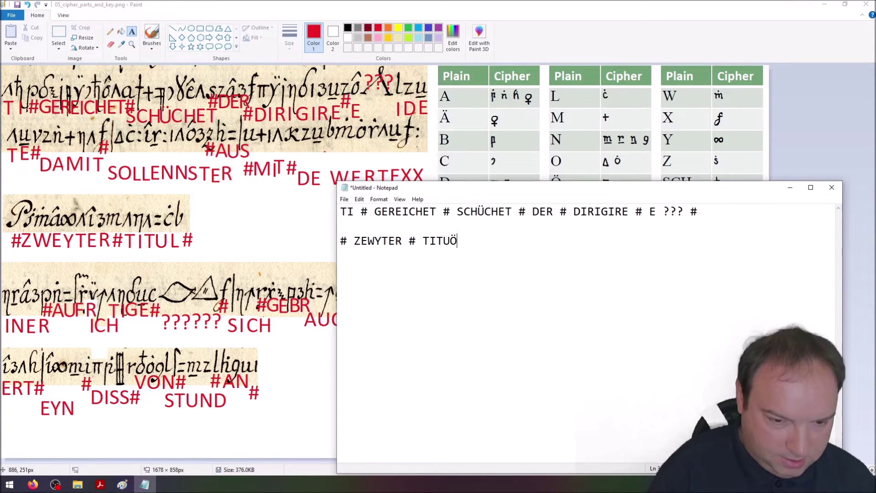
key(BackSpace)
text(Ö)
key(BackSpace)
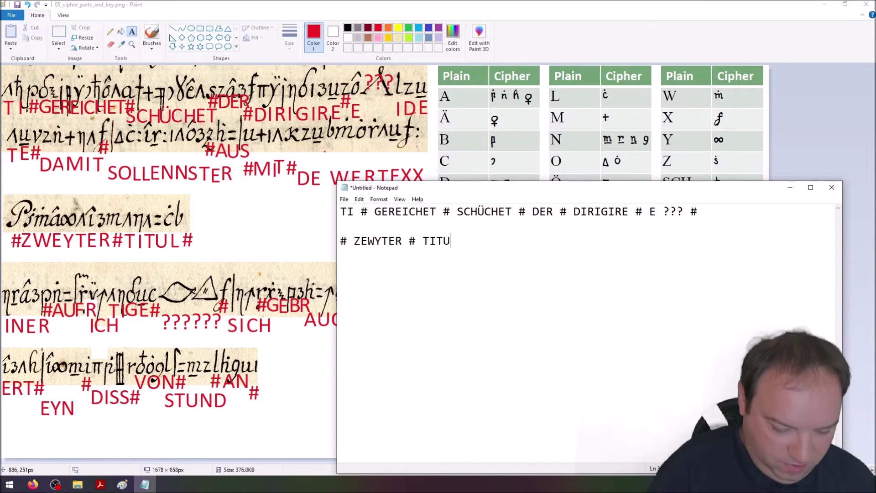
text(L #)
Add 'INER # AUFRICHTIGE # ??? ??? # SICH # GEBRAUCHEN' and 'ERT # EYN # DISS # VON # STUND # AN'.
key(Return)
key(Return)
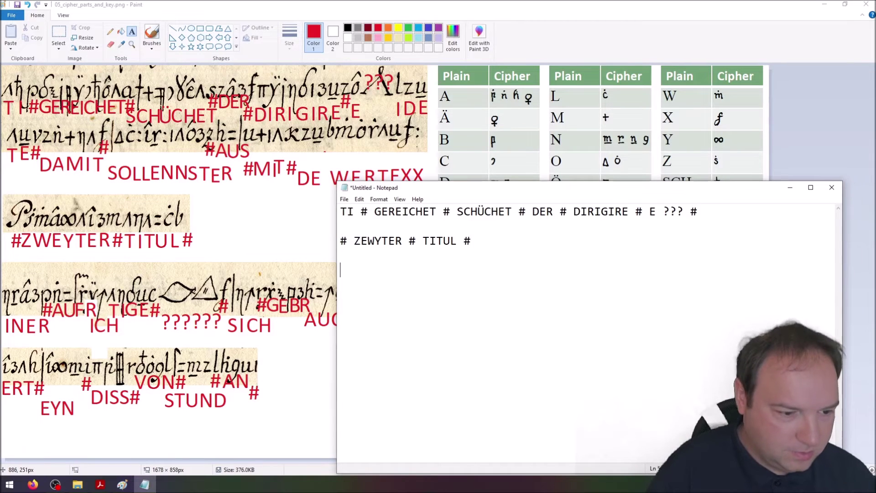
text(INER)
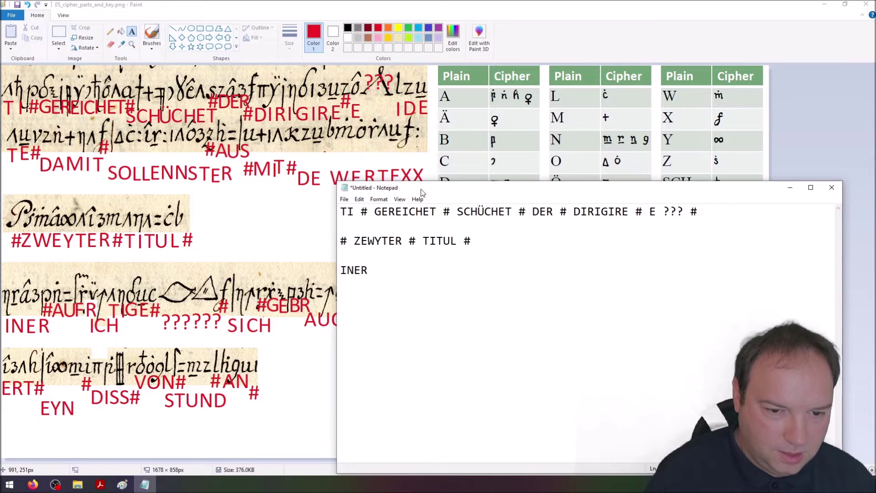
drag(423, 190, 475, 186)
text(# )
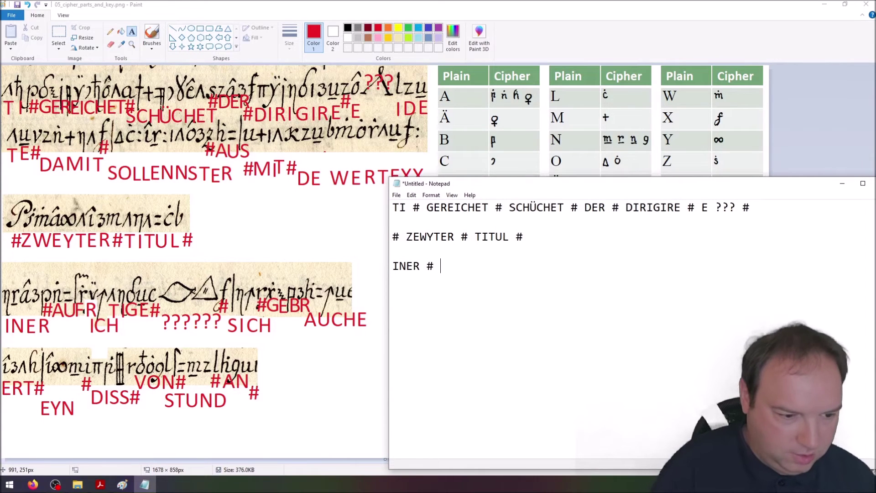
text(AUFRI)
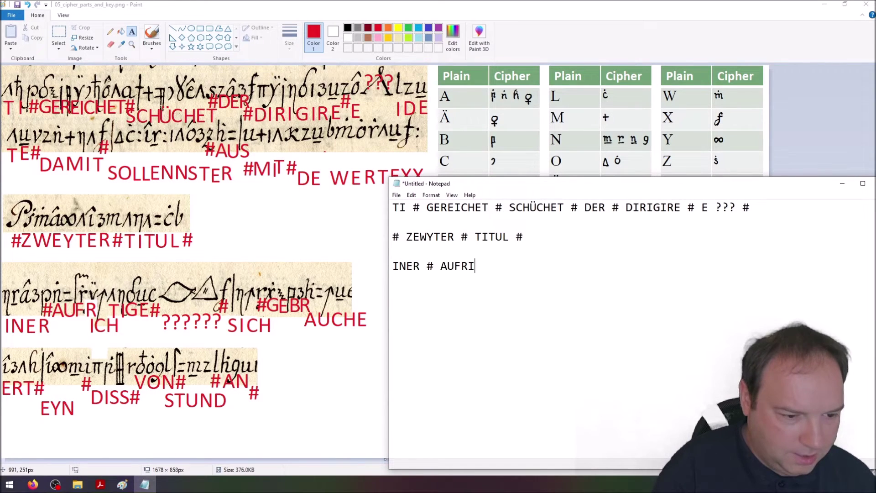
text(CHTIGE # )
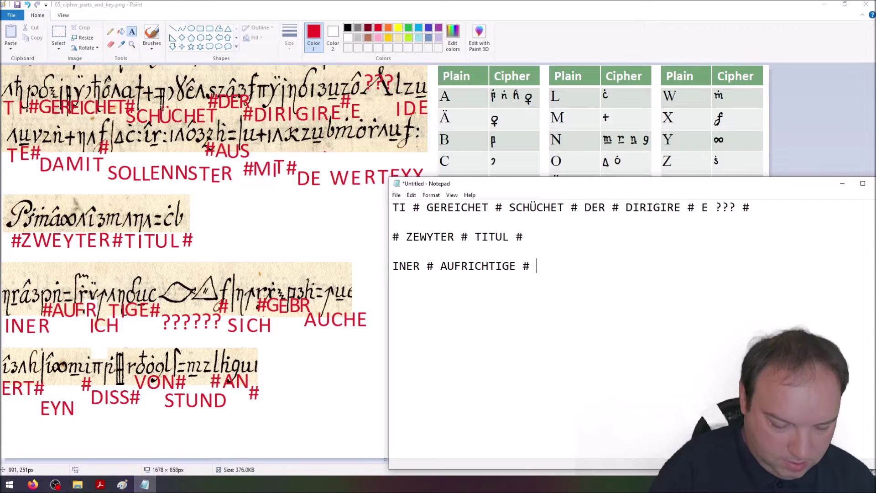
text(??? ??)
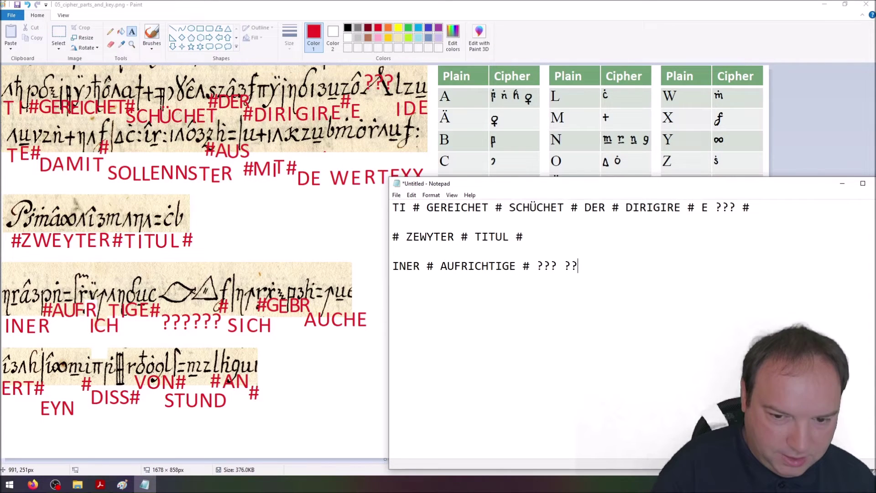
text(? # SICH)
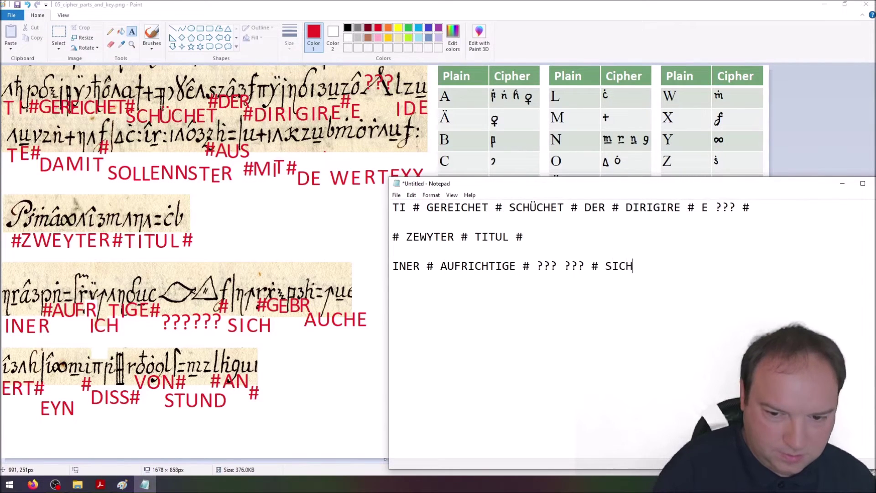
text( # GEBRQA)
key(BackSpace)
key(BackSpace)
key(BackSpace)
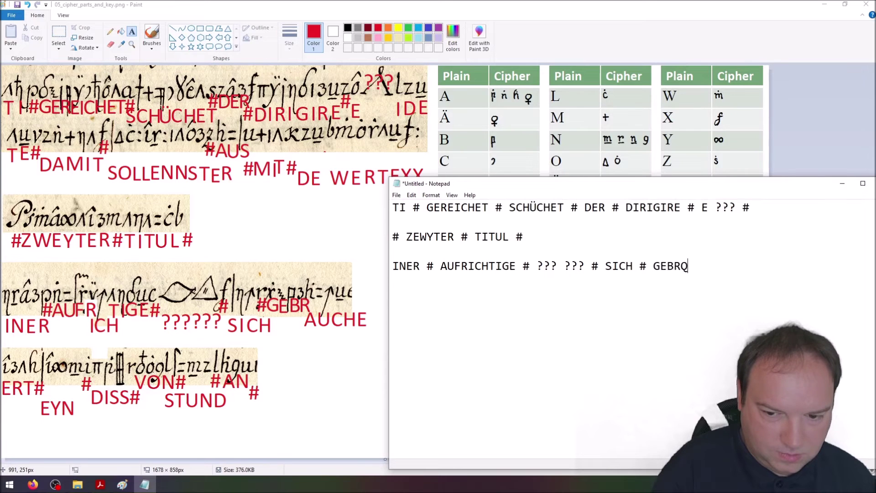
text(AUCHEN)
key(Return)
key(Return)
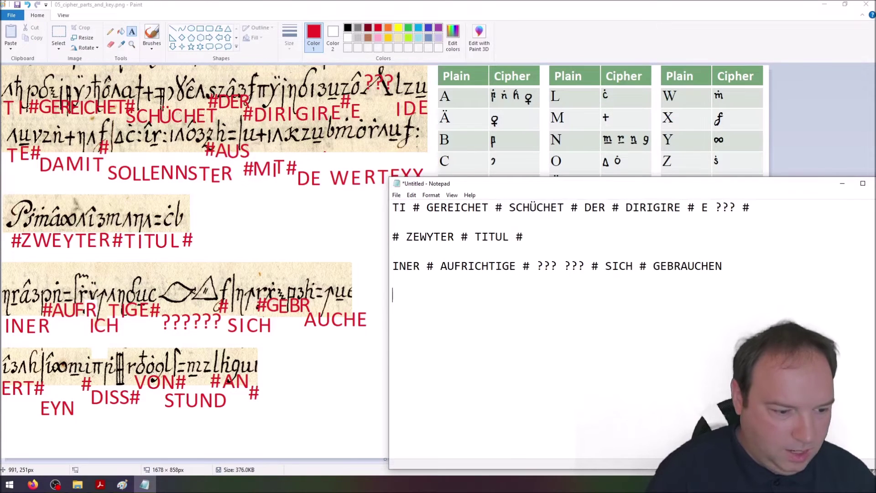
text(ERT)
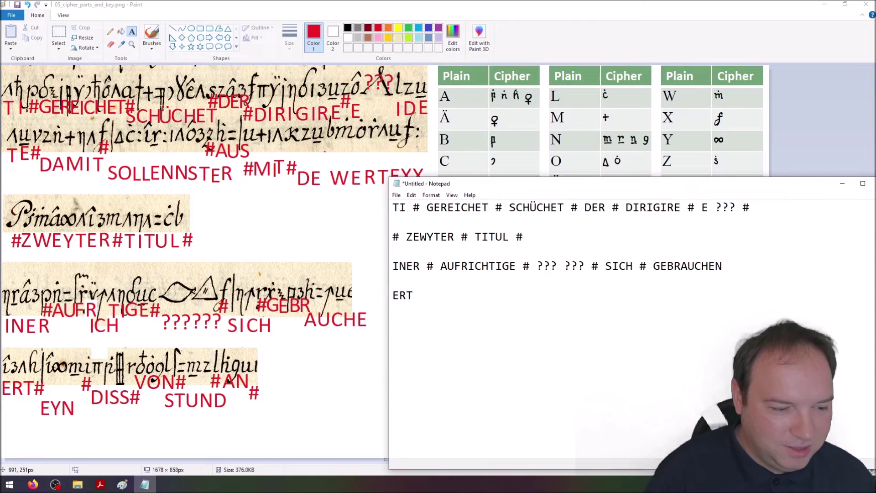
text( # EYN #)
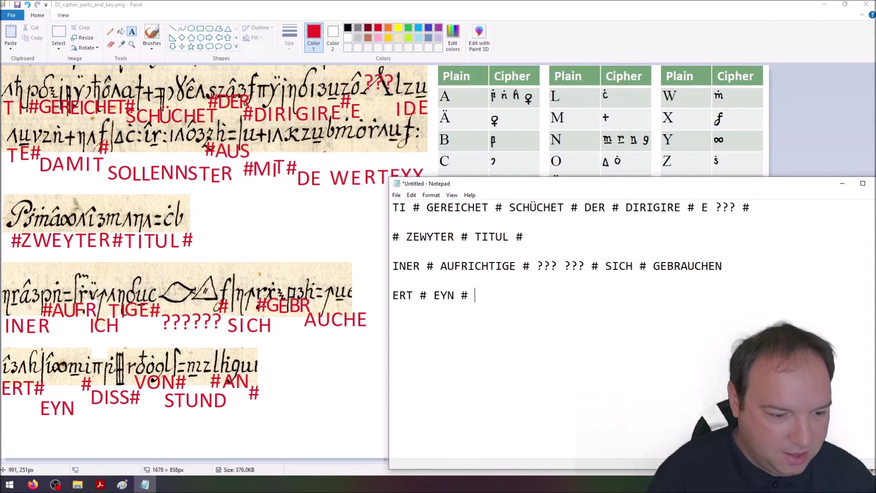
text( DISS )
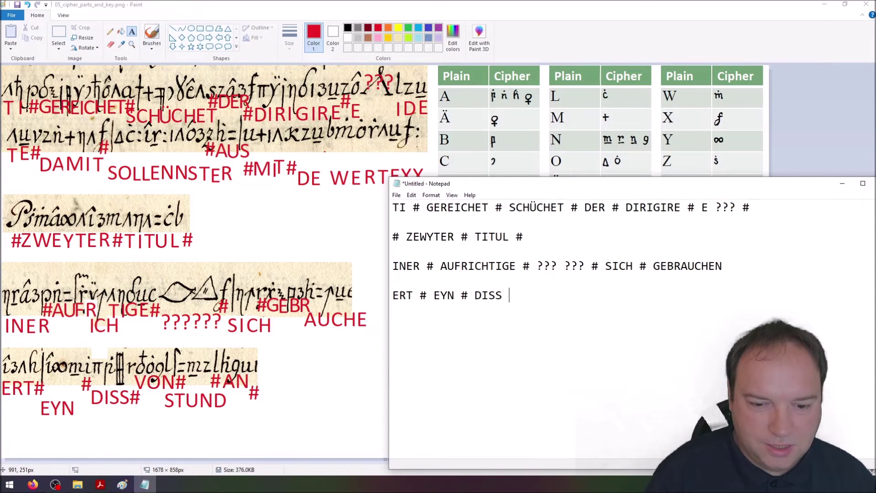
text(#)
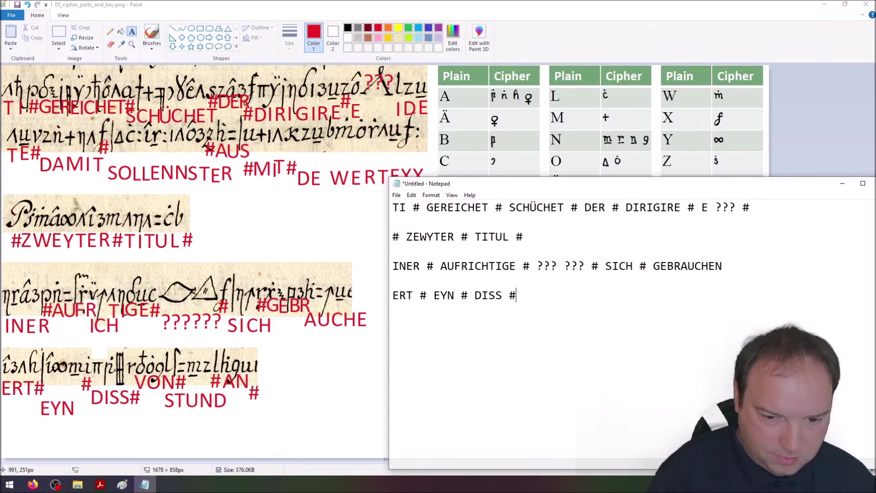
text( VON # STUND)
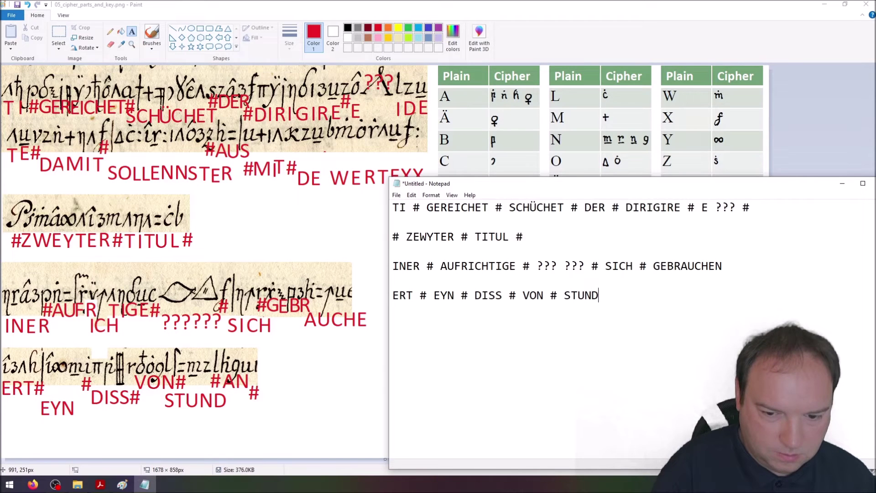
text( # AN)
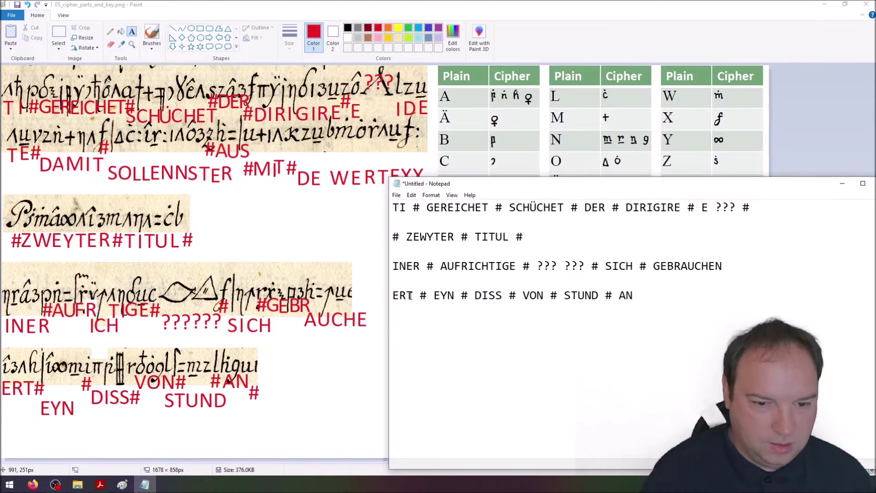
Move and enlarge the notes window, then begin the gloss '?? # GIVEN #' under line one.
drag(453, 184, 65, 82)
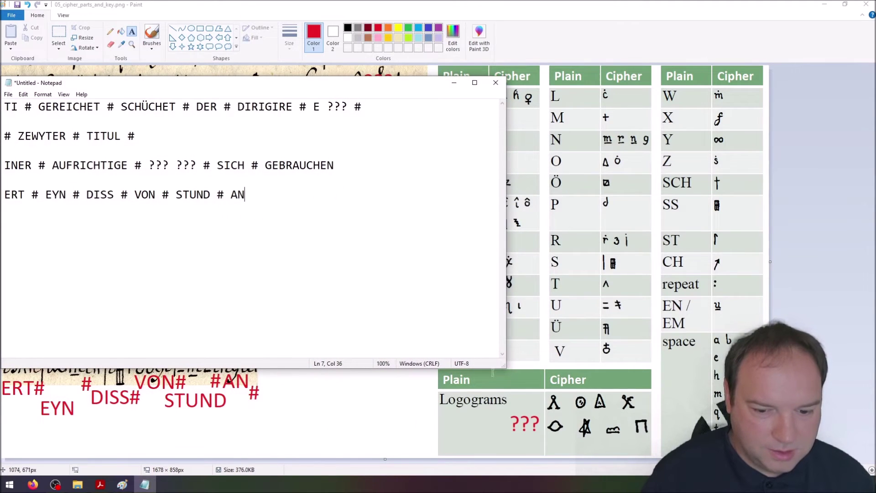
drag(508, 368, 499, 442)
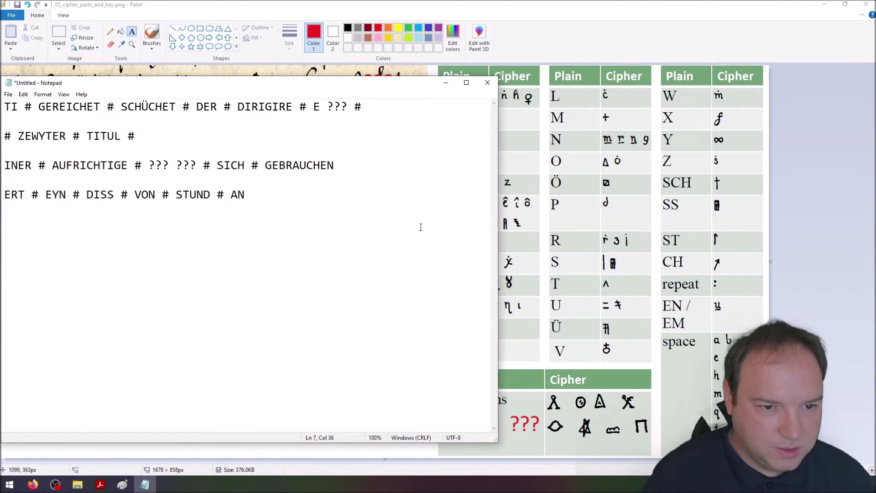
click(27, 121)
key(Return)
key(Return)
click(13, 135)
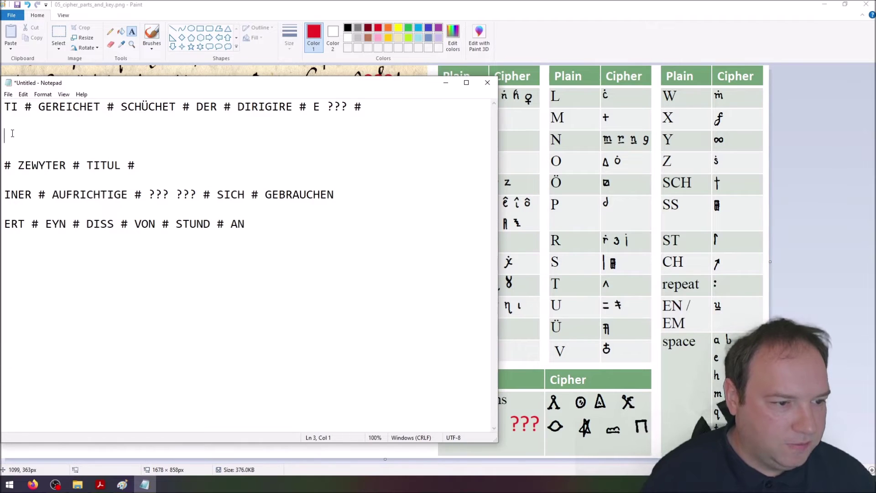
text(??)
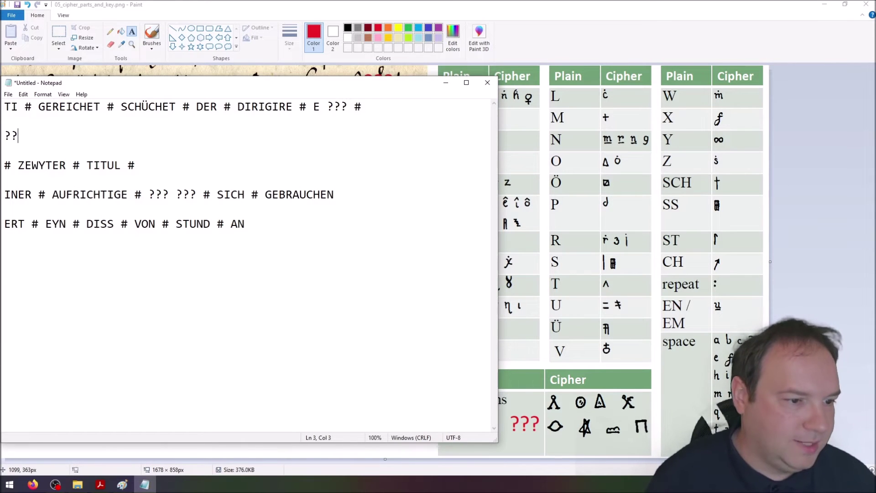
text( # )
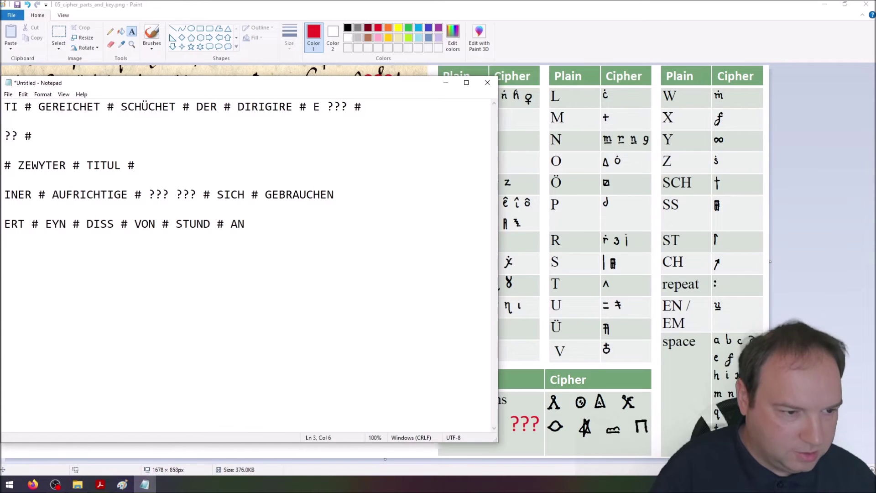
text(GIVEN #)
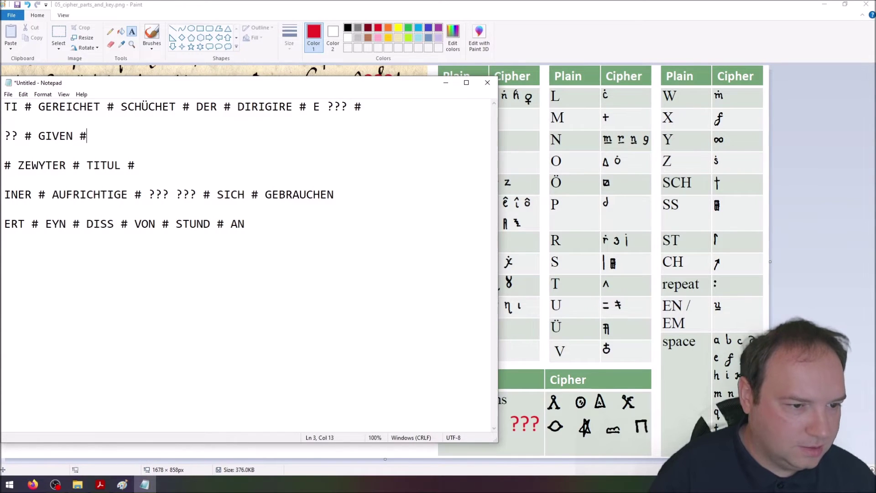
Continue the gloss with 'SHOES # WHO # ORDERS # E ???'.
double_click(160, 108)
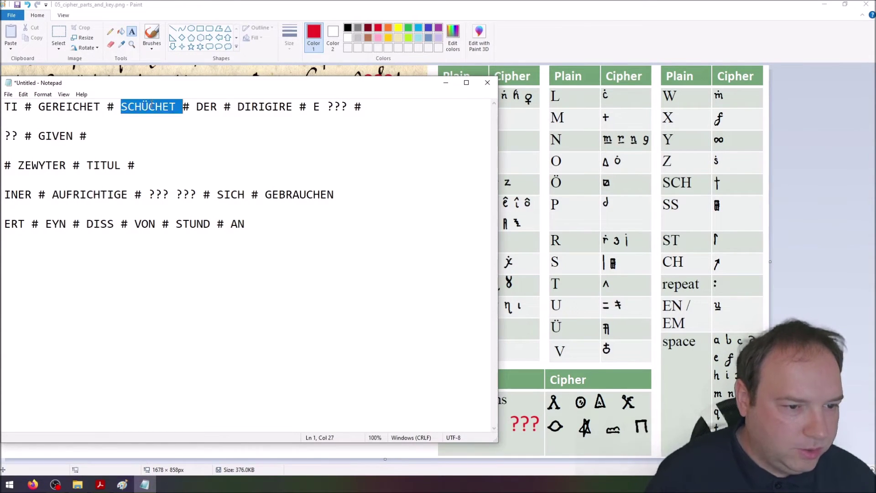
click(122, 136)
text(SH)
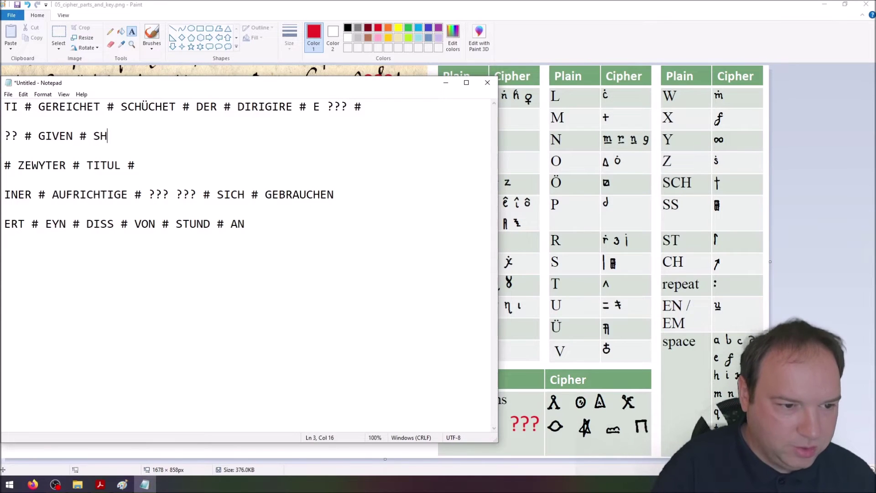
text(OES #)
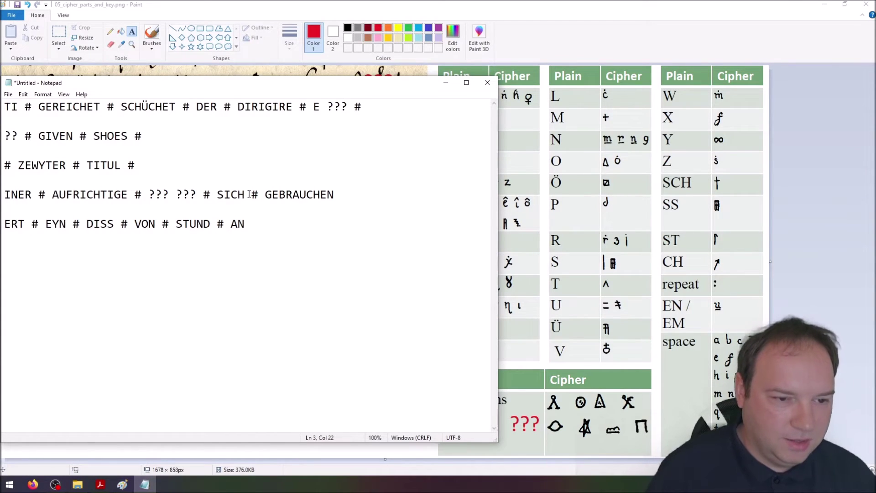
text(WHO)
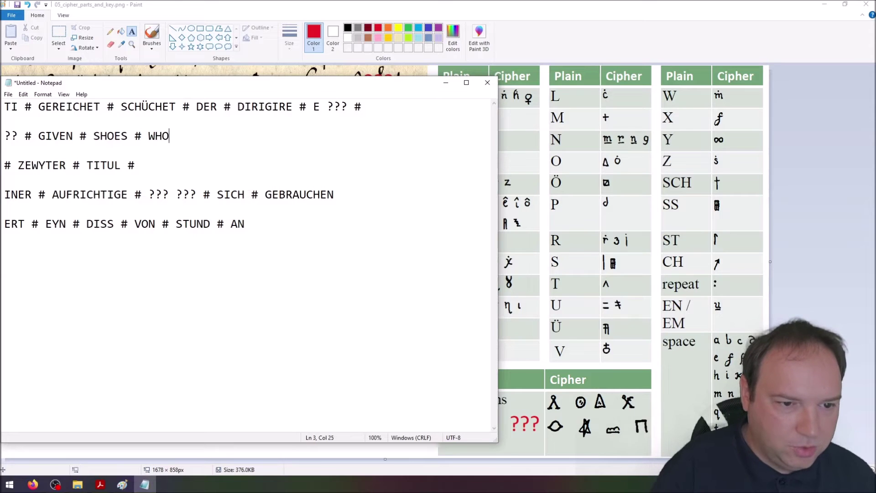
text( # )
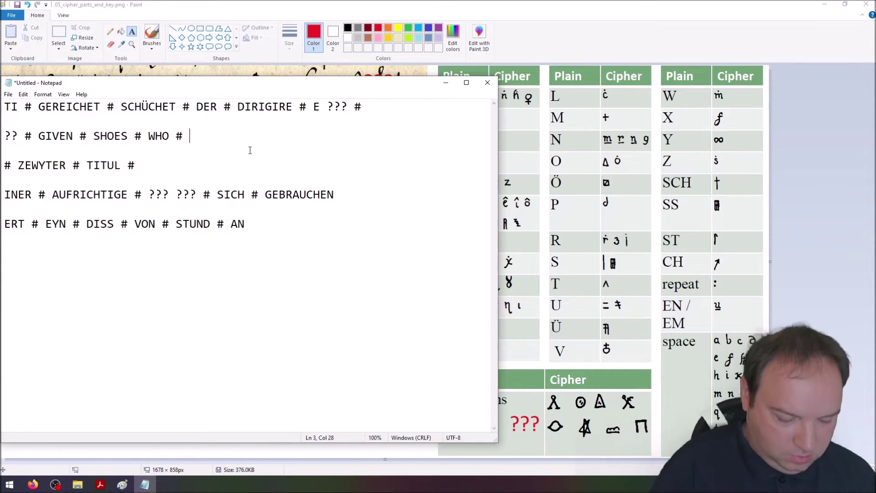
text(ORDER)
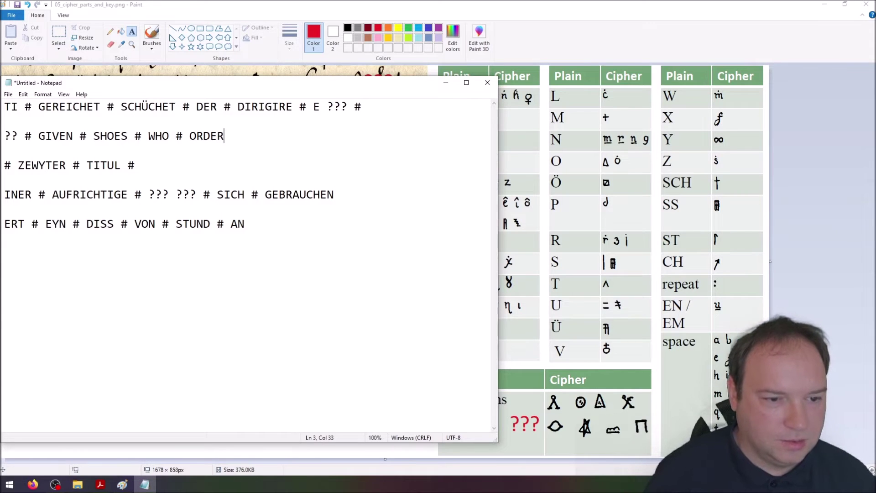
text(S # )
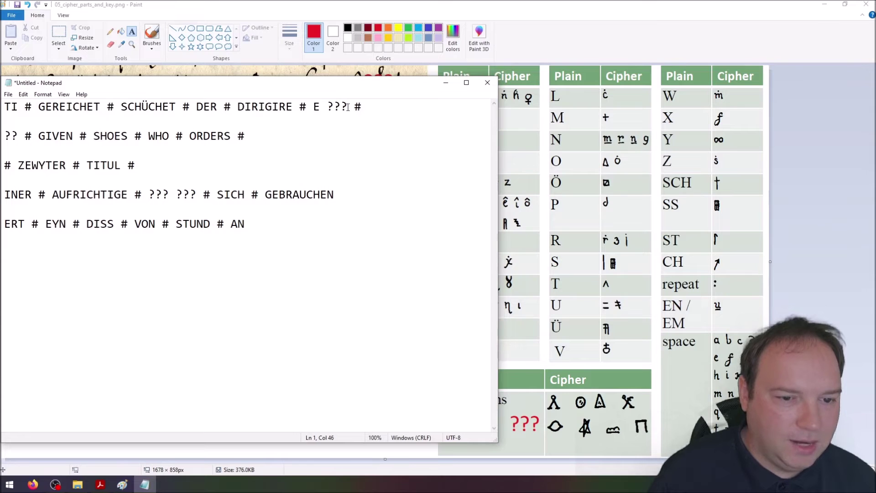
text(E ???)
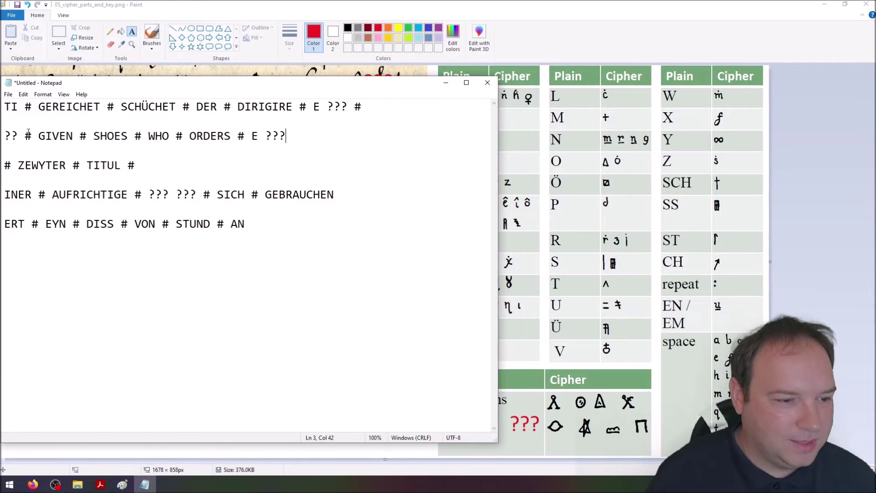
key(Up)
Remove the blank line above the first gloss and open a line under '# ZEWYTER # TITUL #'.
key(Delete)
click(134, 151)
key(Return)
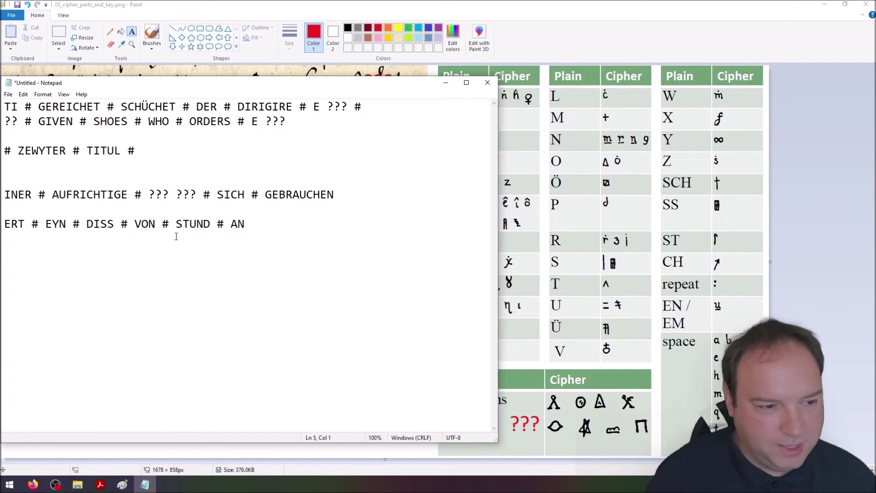
mouse_move(138, 153)
mouse_down()
mouse_move(3, 160)
mouse_move(137, 153)
mouse_up()
click(15, 168)
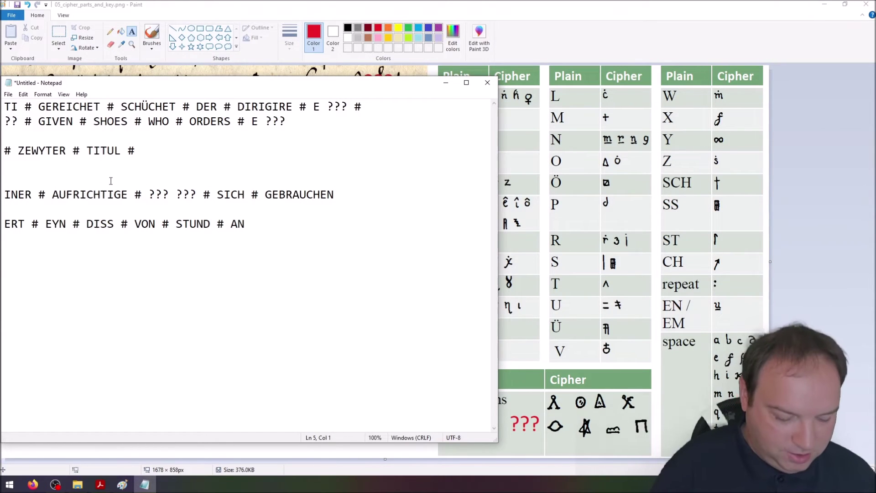
Enter 'ZWEITER TEIL' with 'SECOND PART' beneath it, both indented.
text(SECOND PART)
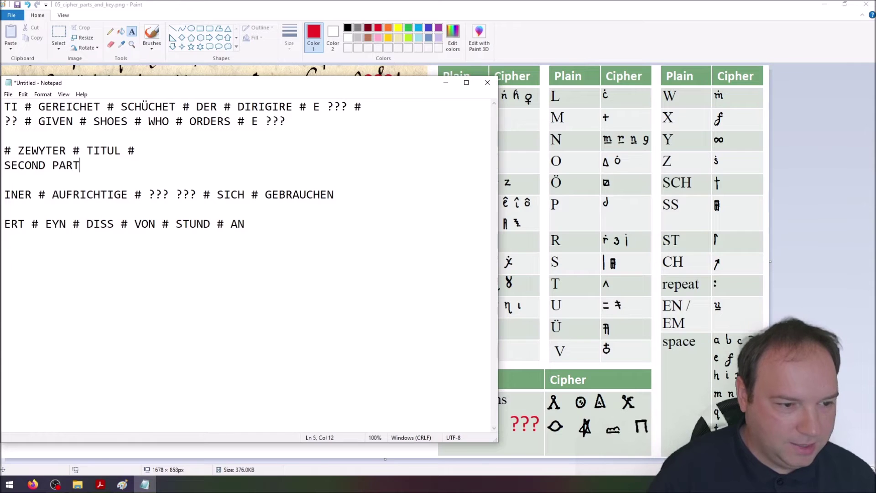
key(Home)
key(Return)
key(Up)
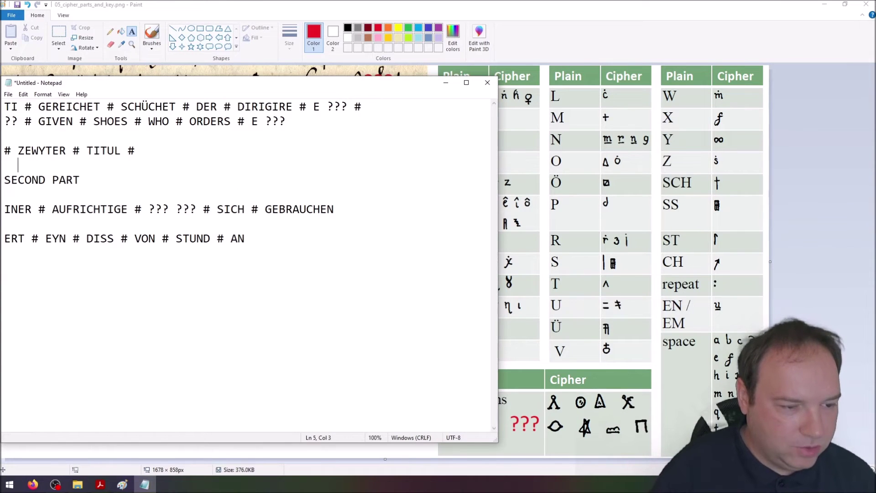
text(ZWEITER TEIL)
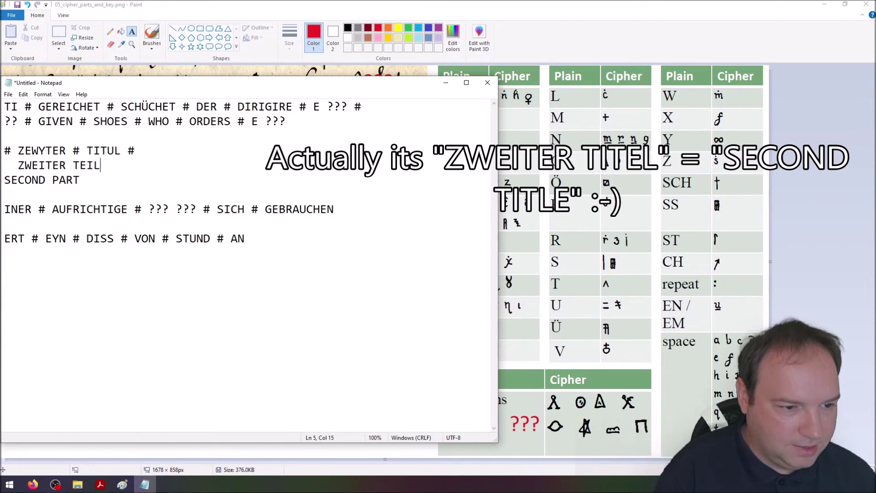
click(111, 181)
key(Home)
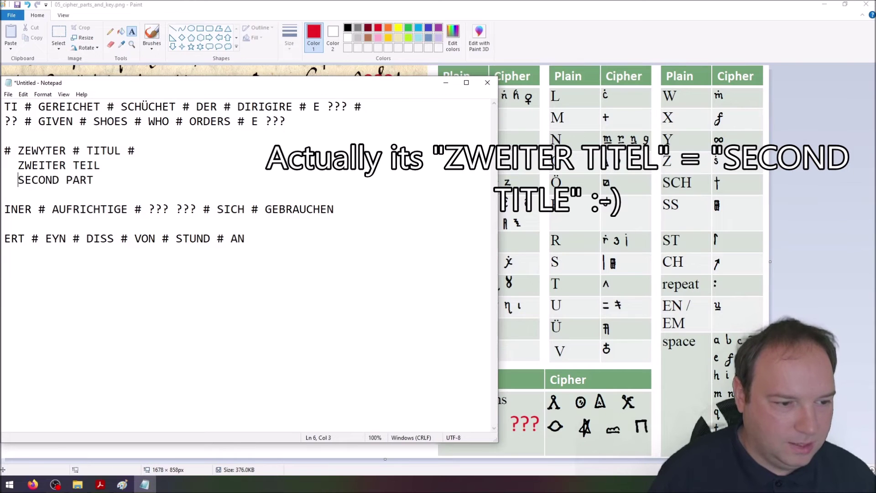
key(Down)
Open a line under GEBRAUCHEN and prefix the third line so it reads '(E)INER'.
click(341, 209)
key(Return)
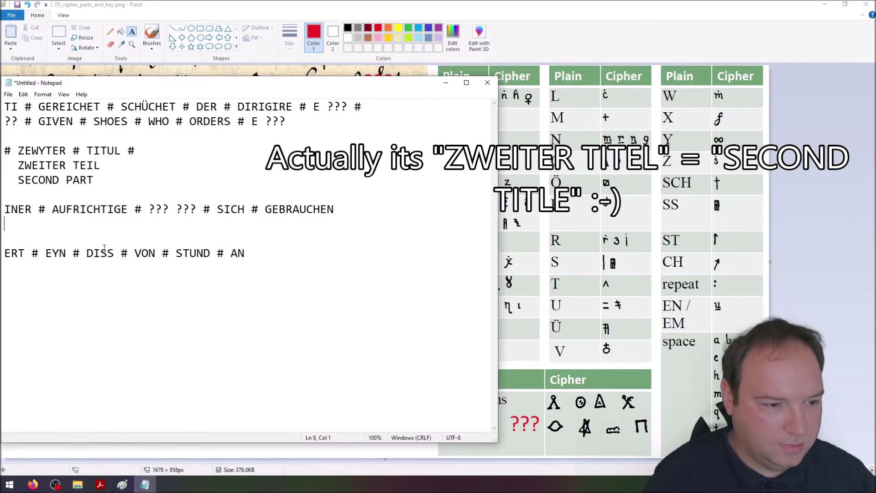
drag(4, 209, 31, 209)
click(17, 226)
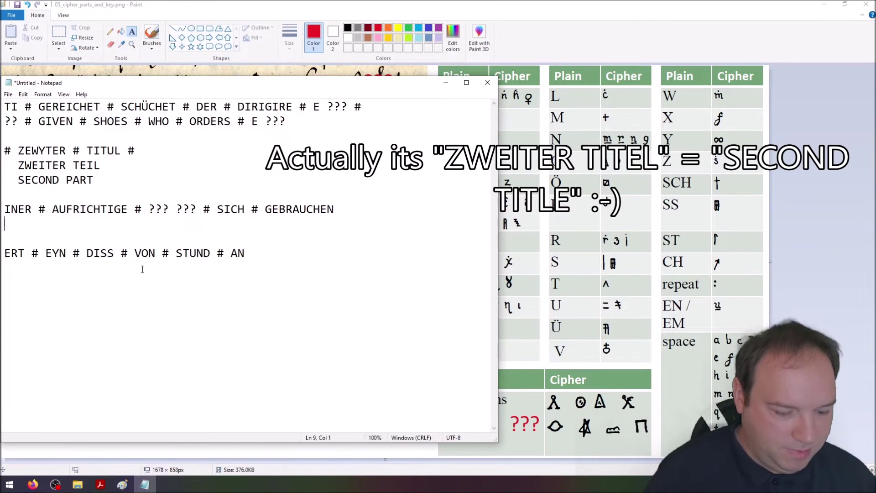
key(Up)
text((E))
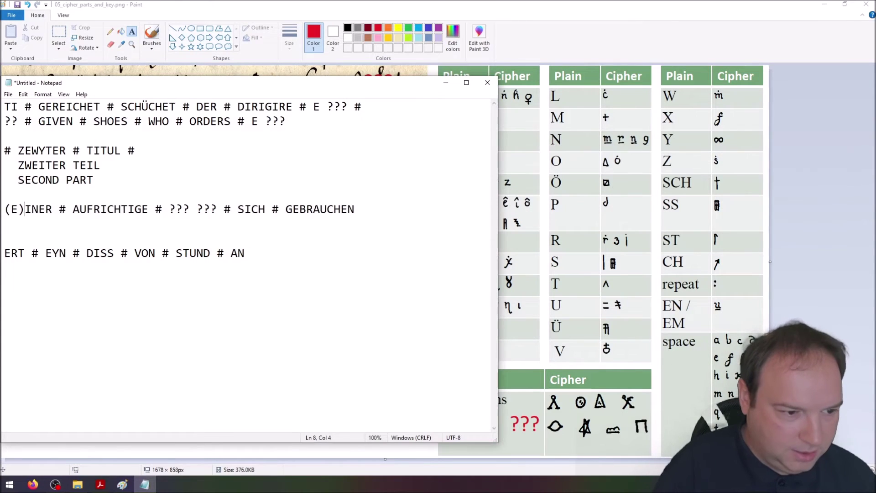
key(Down)
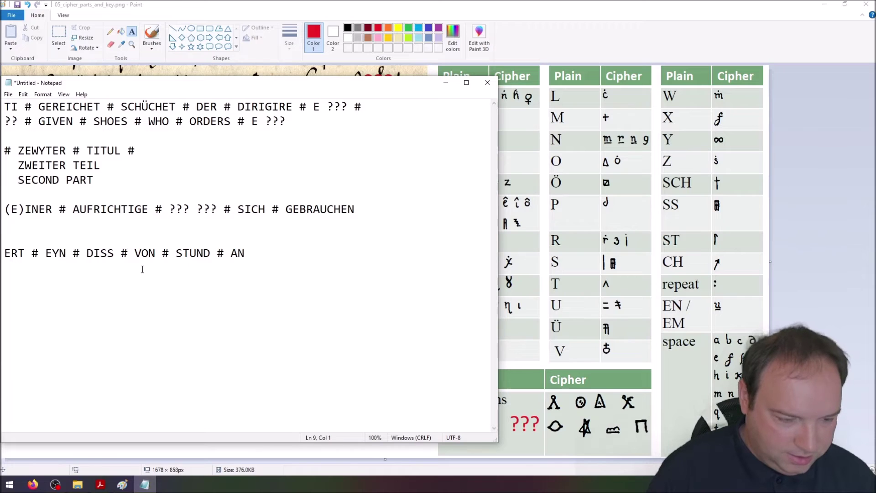
Type the gloss 'ONE # HONEST # ??? ??? # HIMSELF # USE' beneath the third line.
text(ONE)
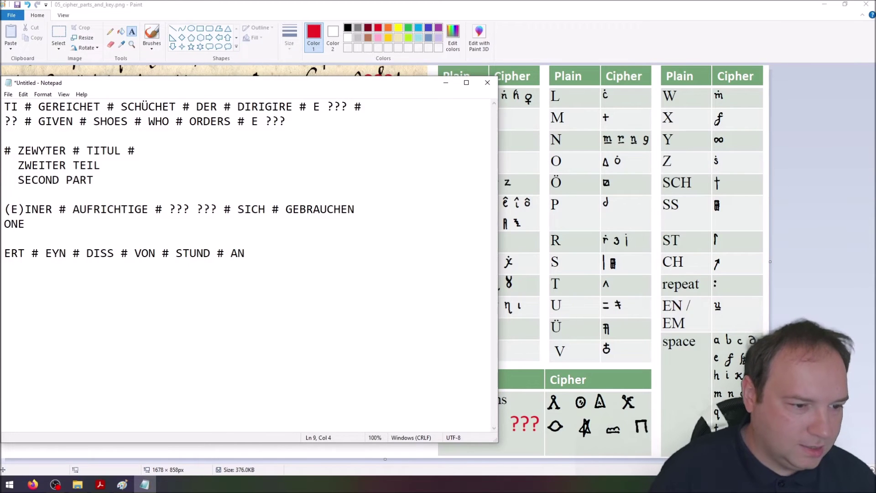
text( #)
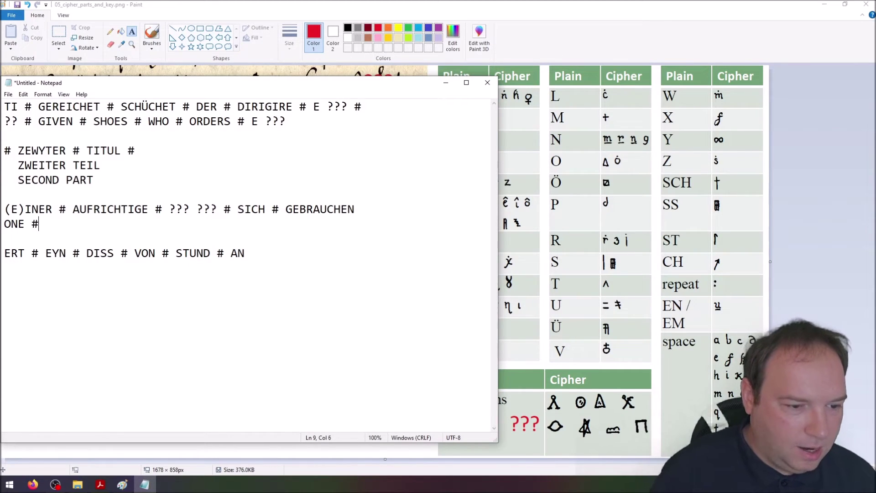
double_click(110, 210)
click(68, 224)
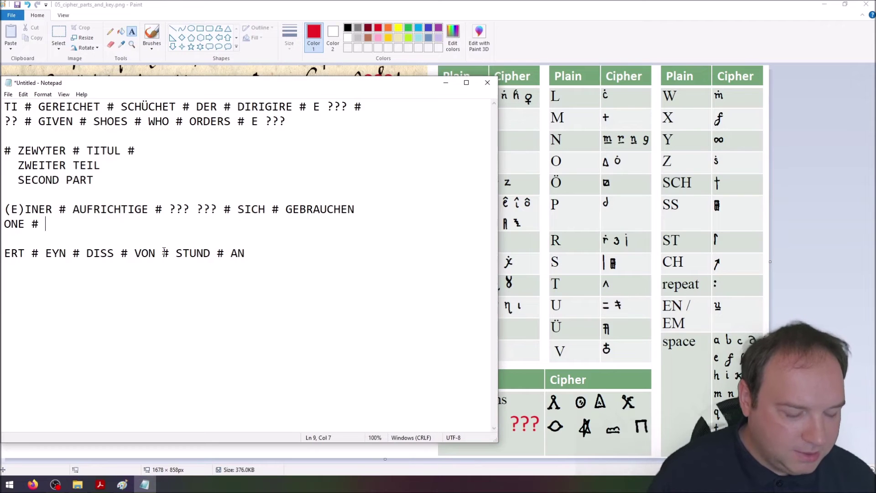
text(HIONE)
key(BackSpace)
key(BackSpace)
key(BackSpace)
key(BackSpace)
text(O)
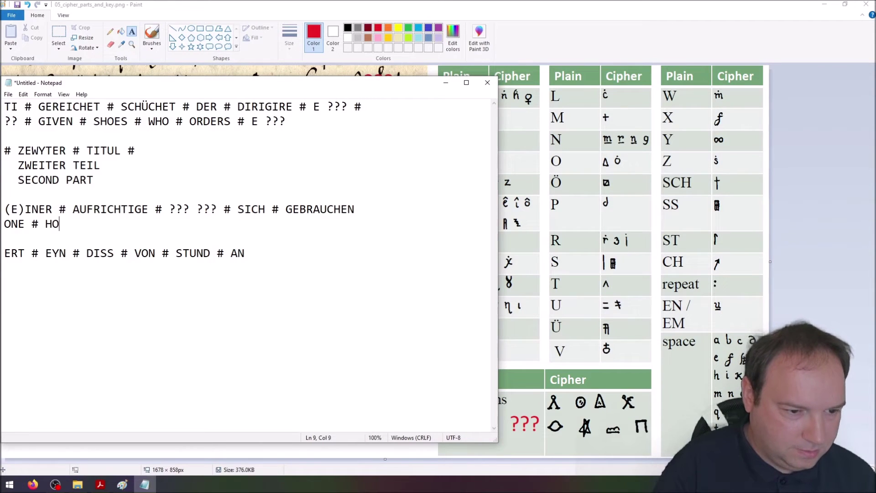
text(NEST #)
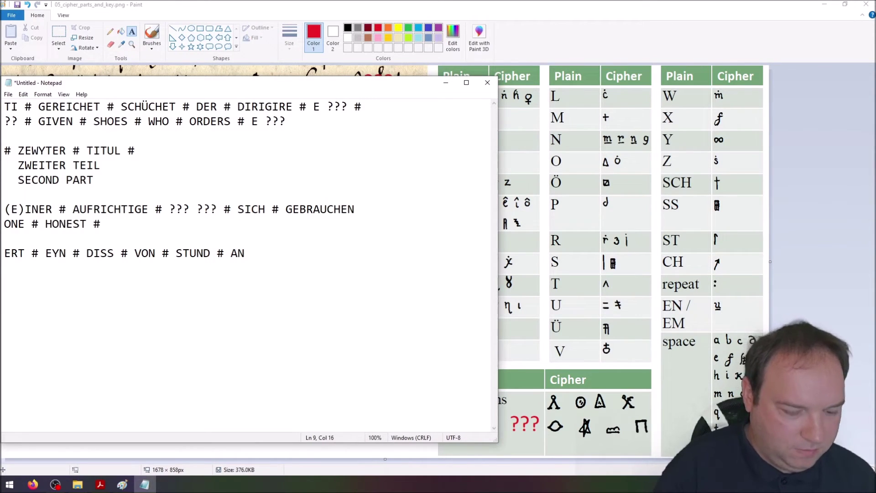
text( ??? ???)
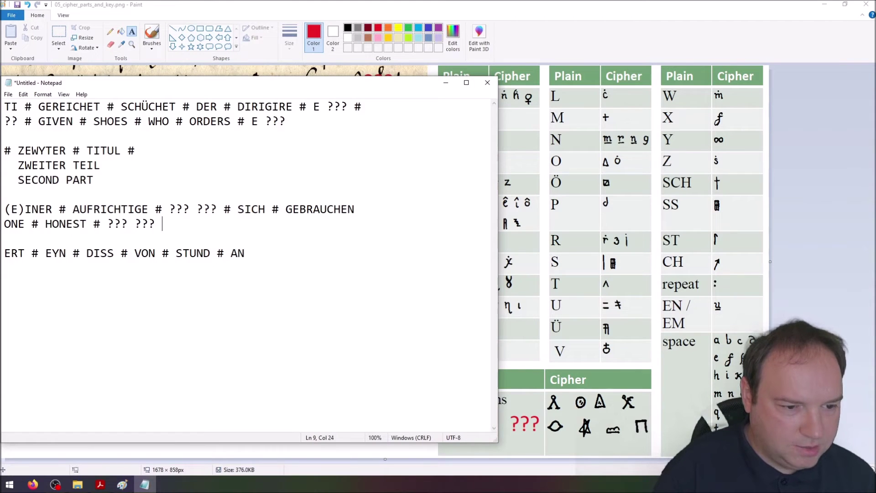
text( #)
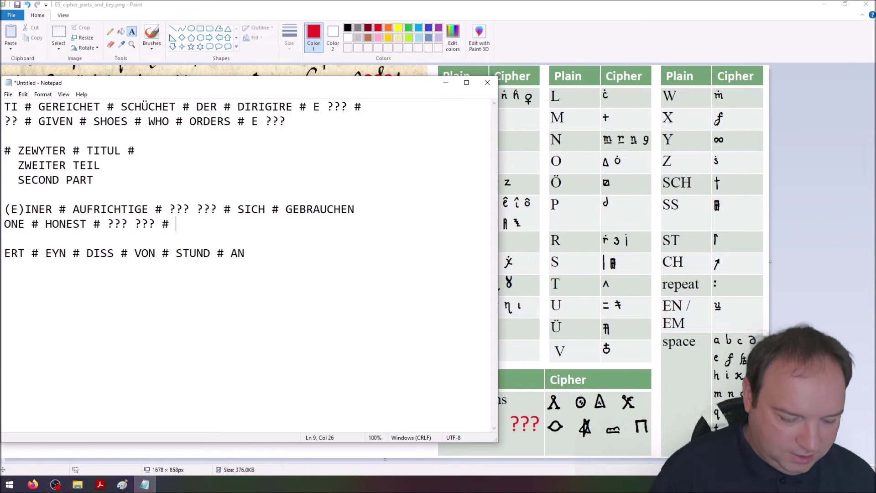
text(HIMSELF)
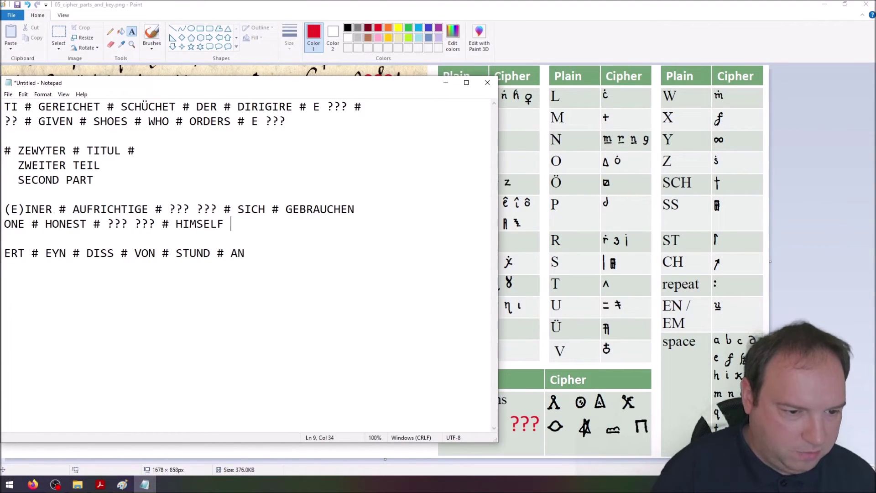
text( # USE)
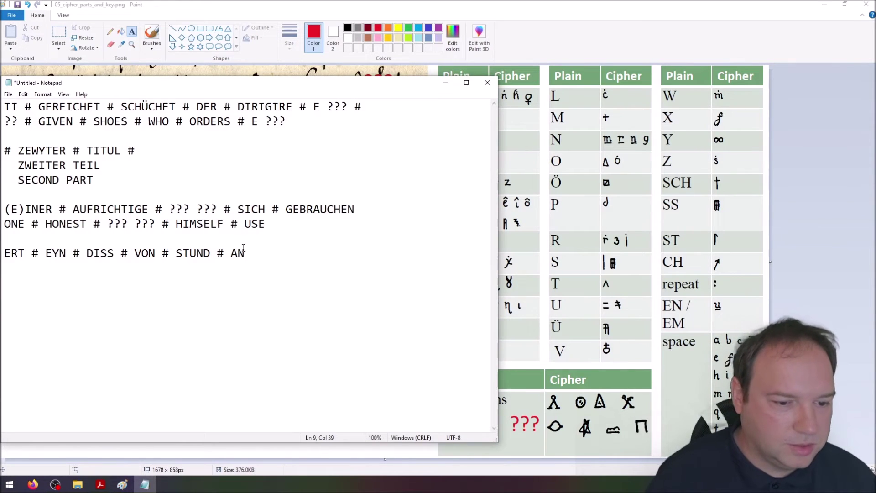
Open a line under the ERT line and begin its gloss '# ONE # ???'.
click(73, 253)
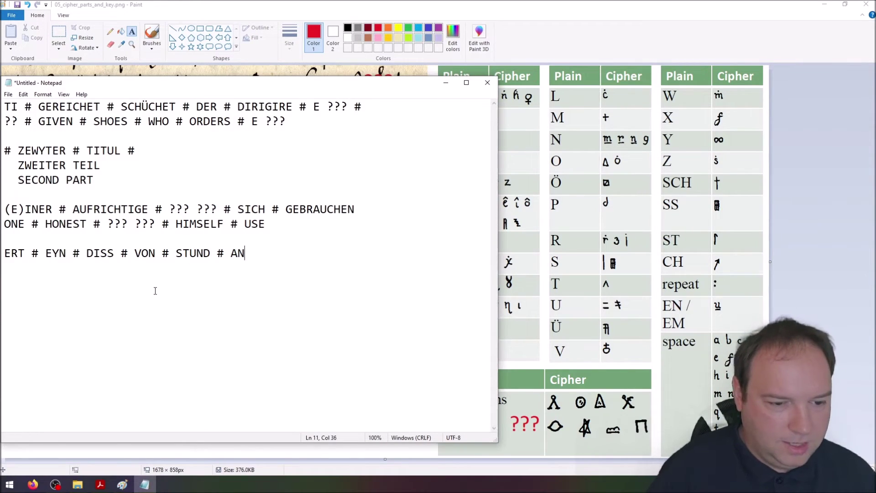
key(Return)
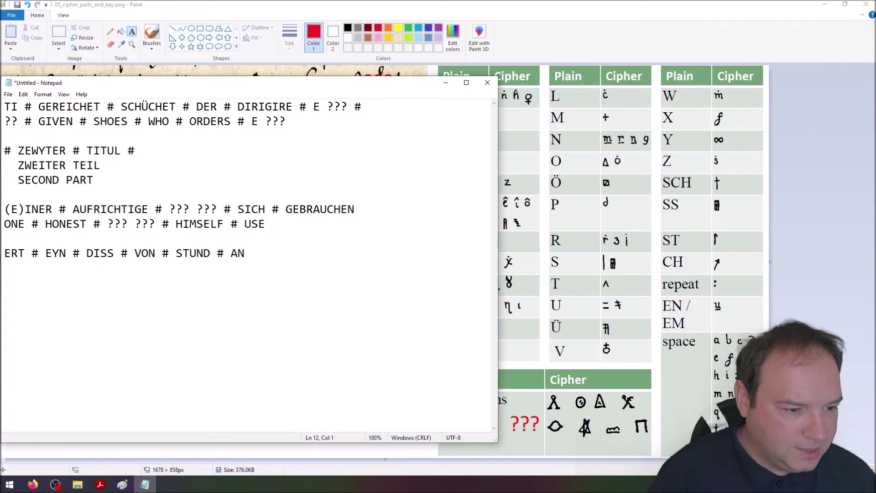
key(Up)
key(shift+Right)
key(shift+Right)
key(Down)
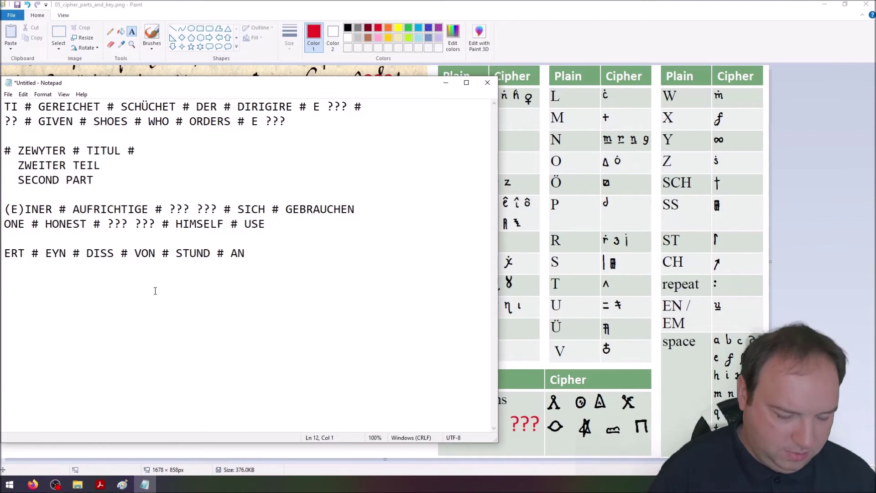
text(# )
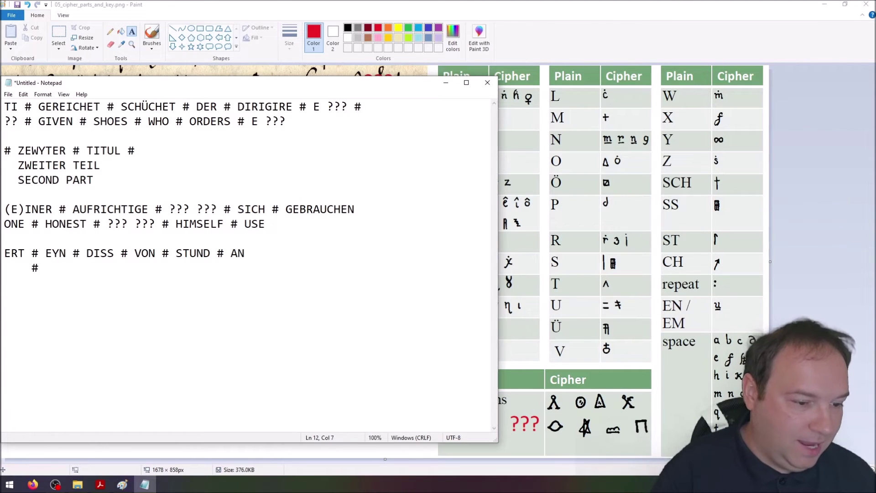
text(ONE #)
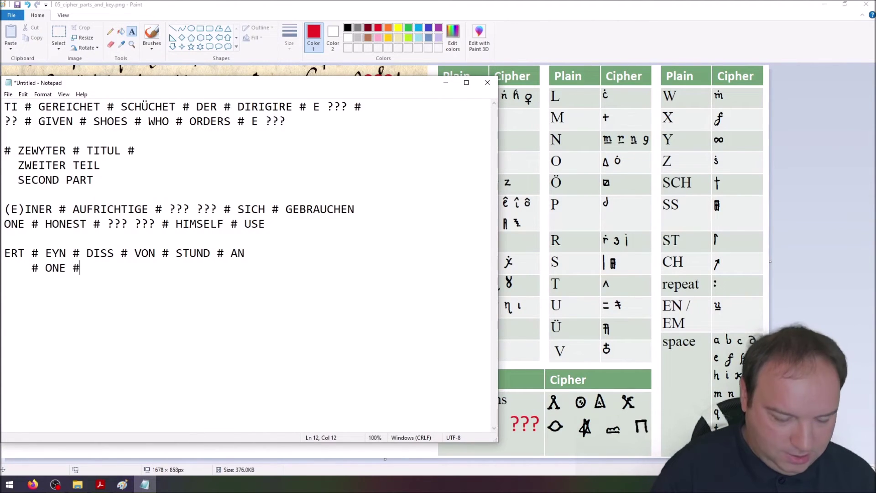
key(Up)
key(shift+Right)
key(shift+Right)
key(shift+Right)
key(shift+Right)
key(Down)
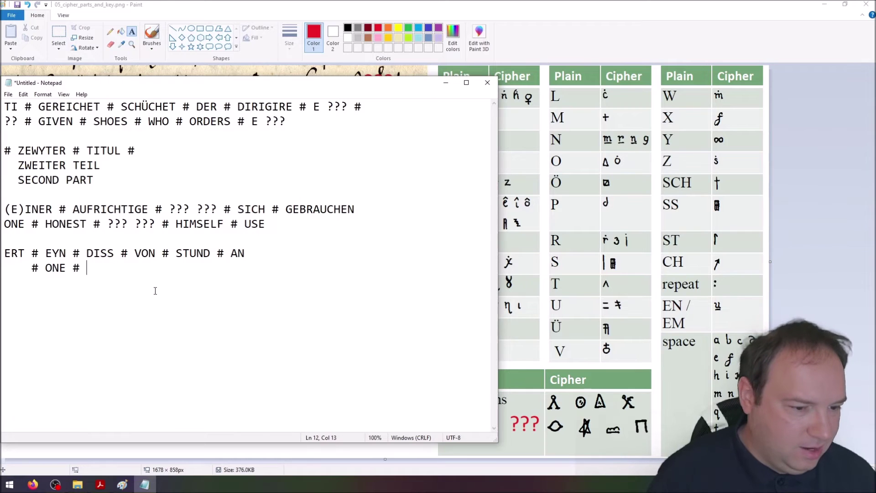
text(??)
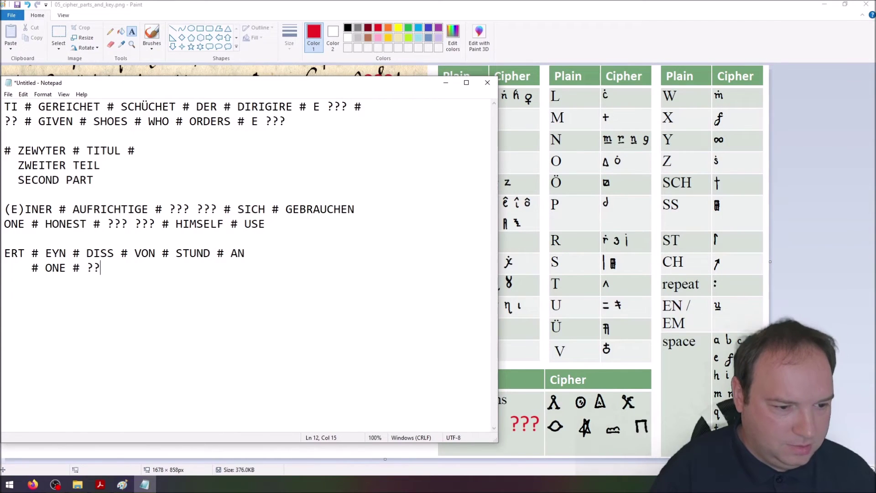
text(?)
Finish the gloss as 'FROM NOW ON ##', replacing the tentative 'FROM # HOUR'.
key(Up)
key(shift+Left)
key(shift+Left)
key(shift+Left)
key(Right)
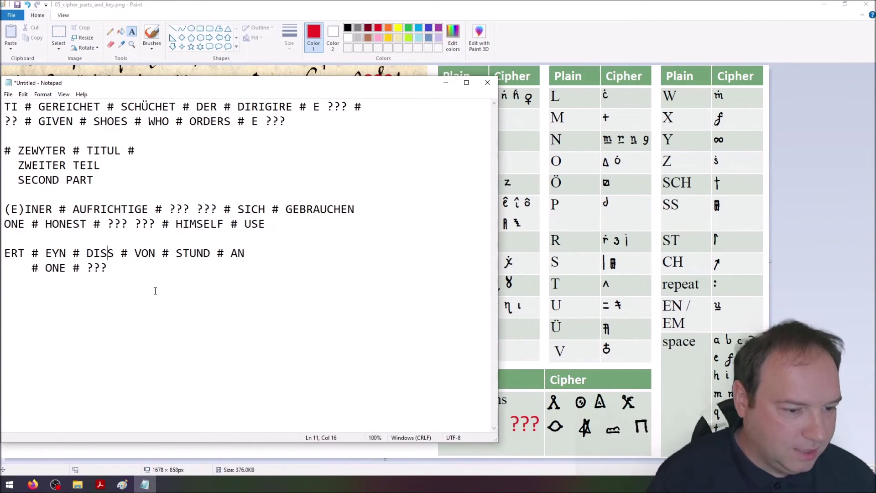
key(Down)
text(# F)
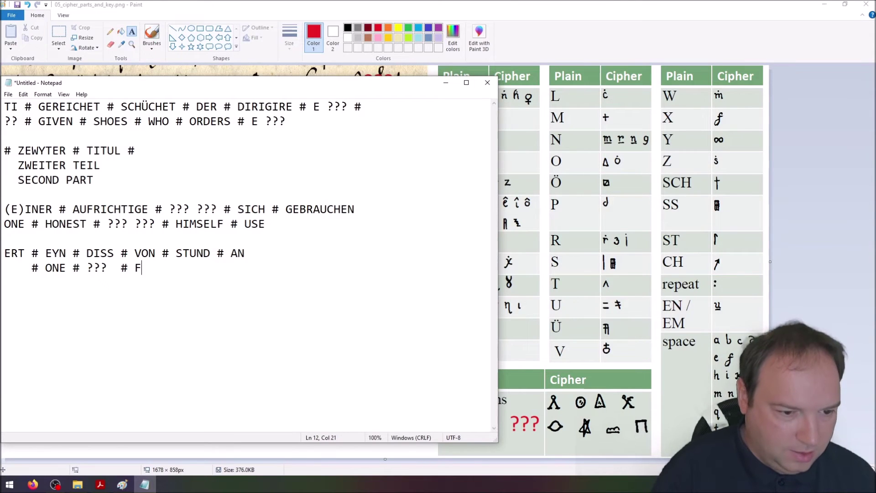
text(ROM # )
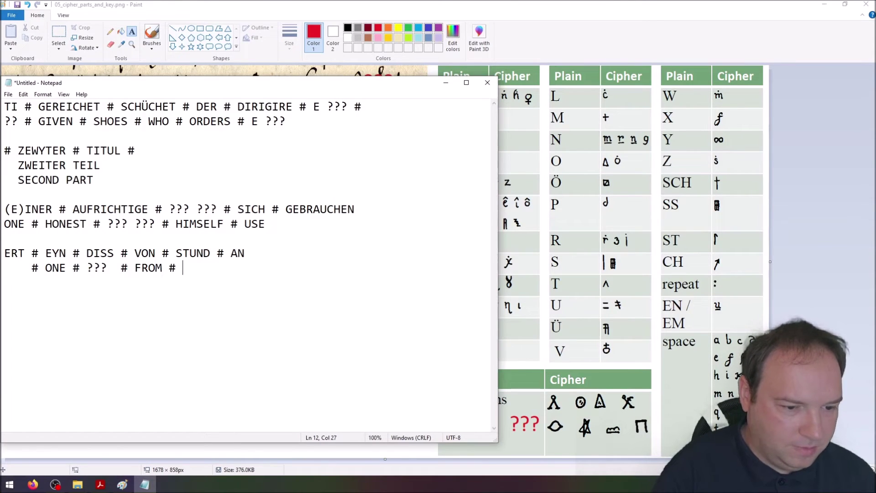
text(HOUR)
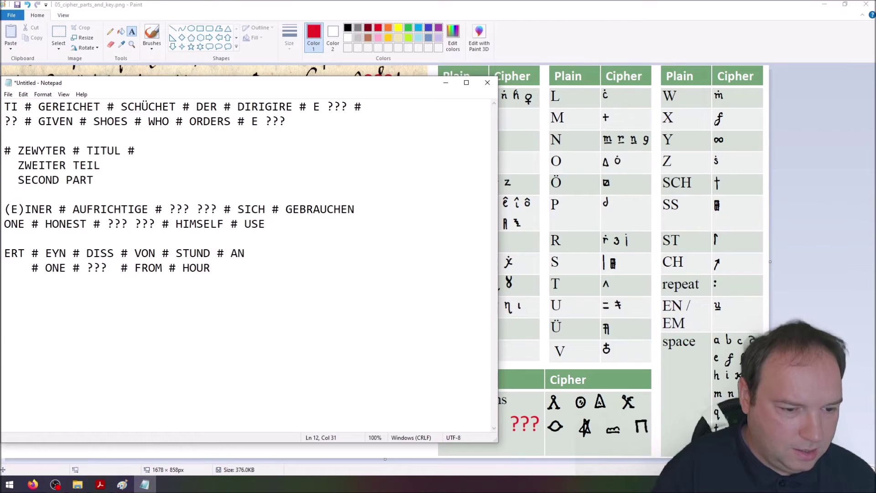
text( # A)
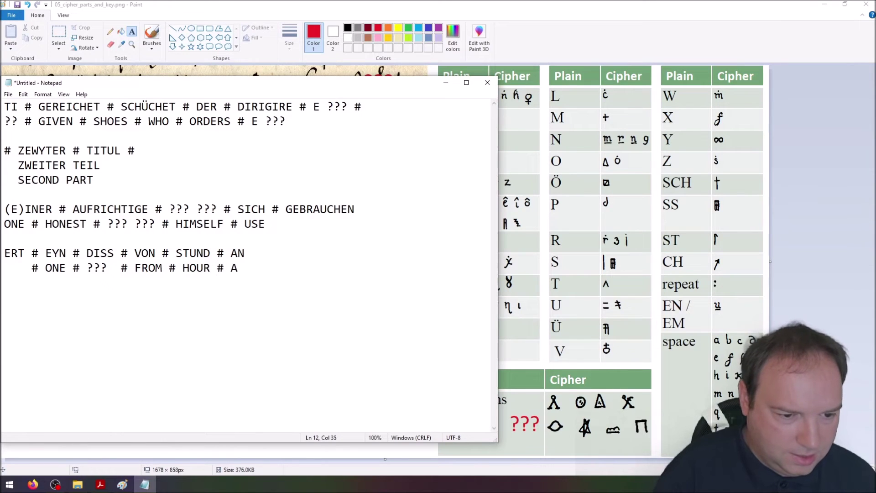
key(BackSpace)
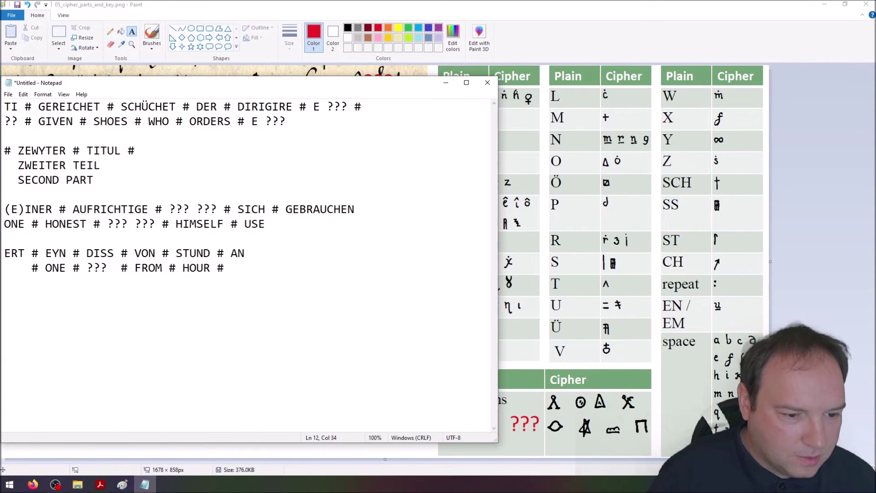
key(shift+Left)
key(shift+Left)
key(shift+Left)
key(shift+Left)
key(shift+Left)
key(shift+Left)
key(shift+Left)
key(shift+Left)
key(shift+Left)
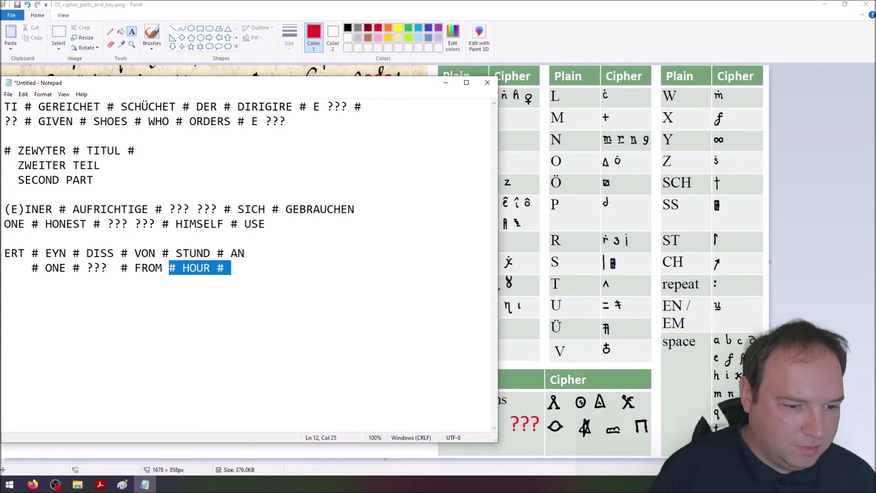
text(THIS ONE)
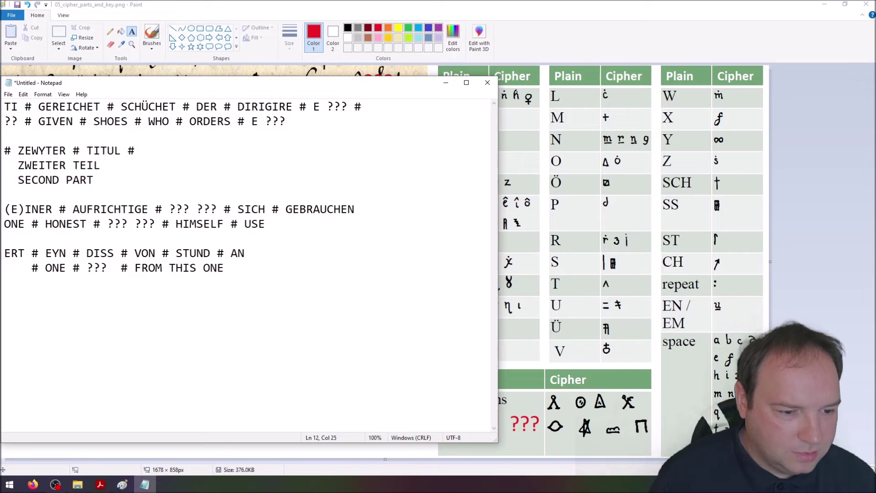
key(shift+End)
text(NOW ON)
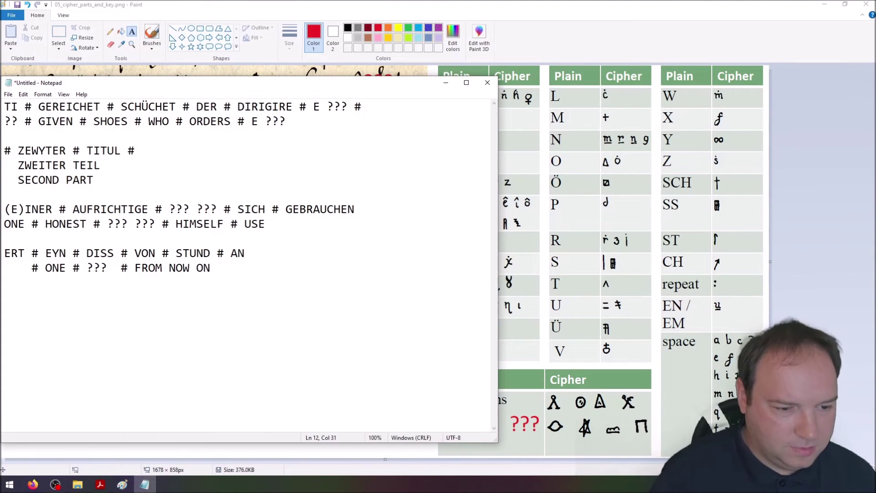
text( ##)
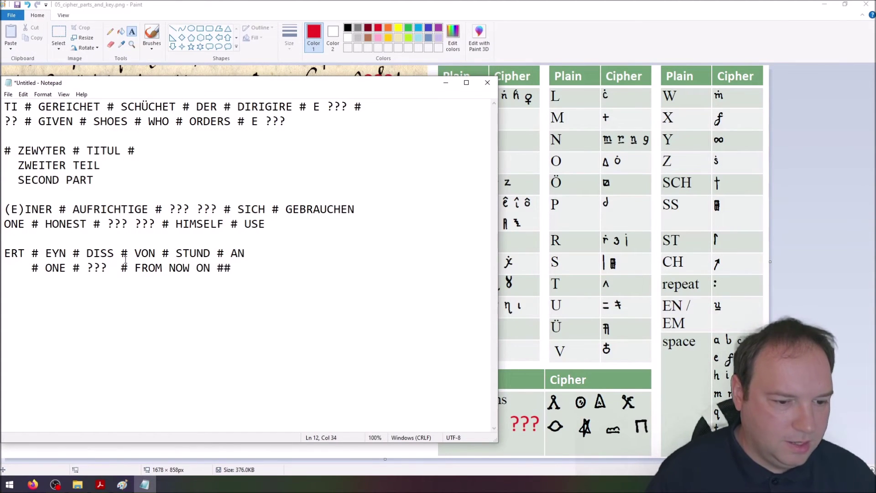
double_click(168, 254)
double_click(189, 253)
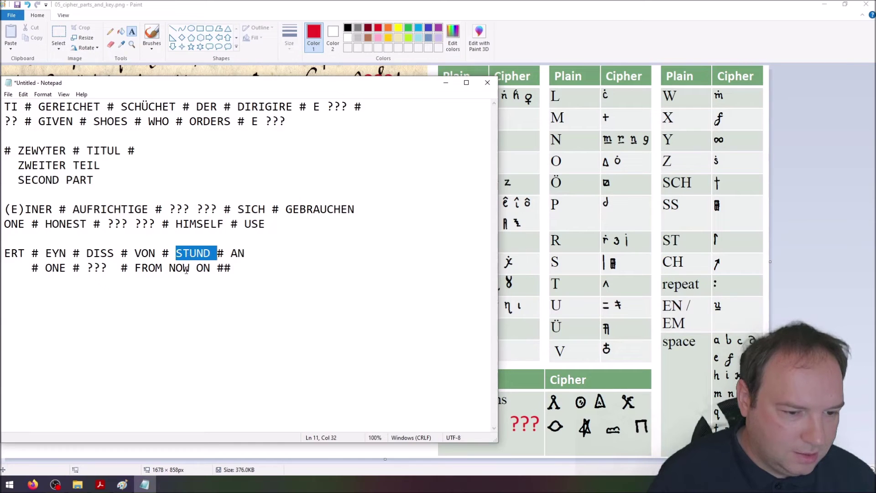
click(135, 253)
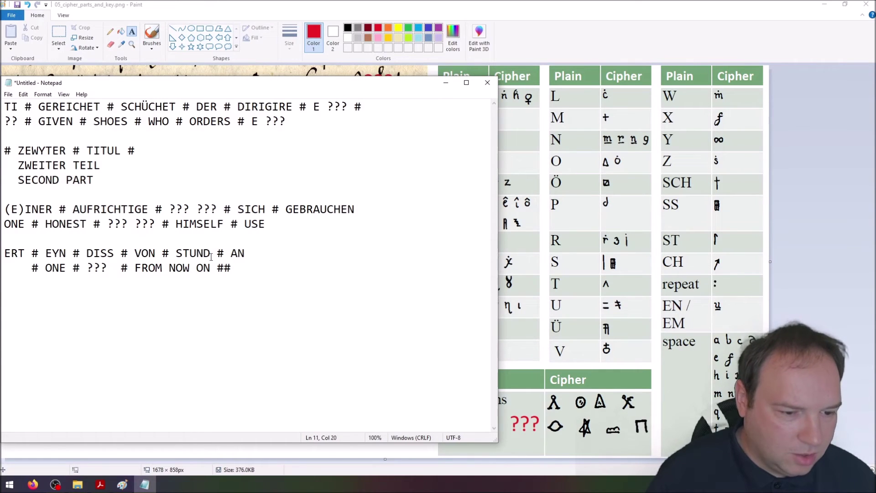
Add the alternative gloss 'FROM HOUR ON' on the line below.
key(ctrl+End)
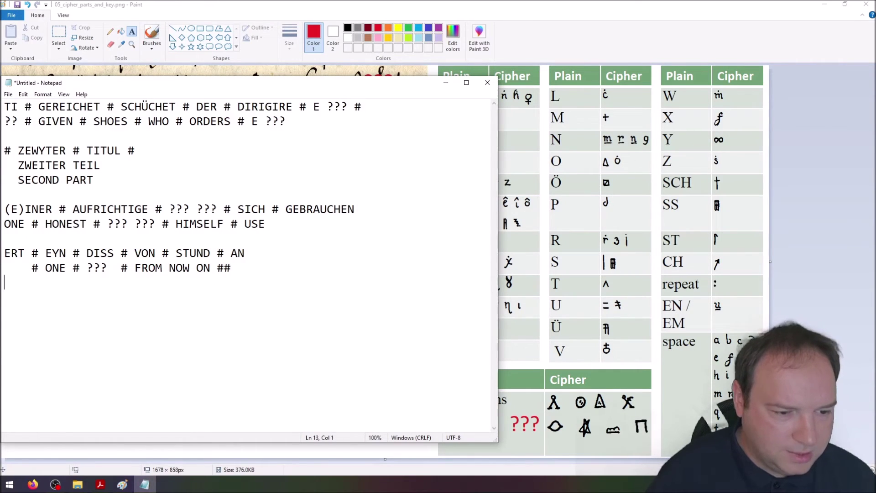
text(# )
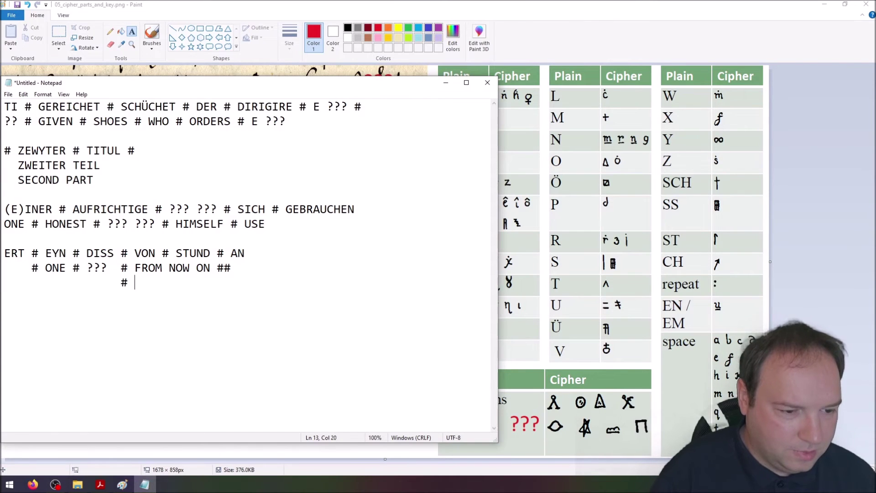
text(FROM THIS )
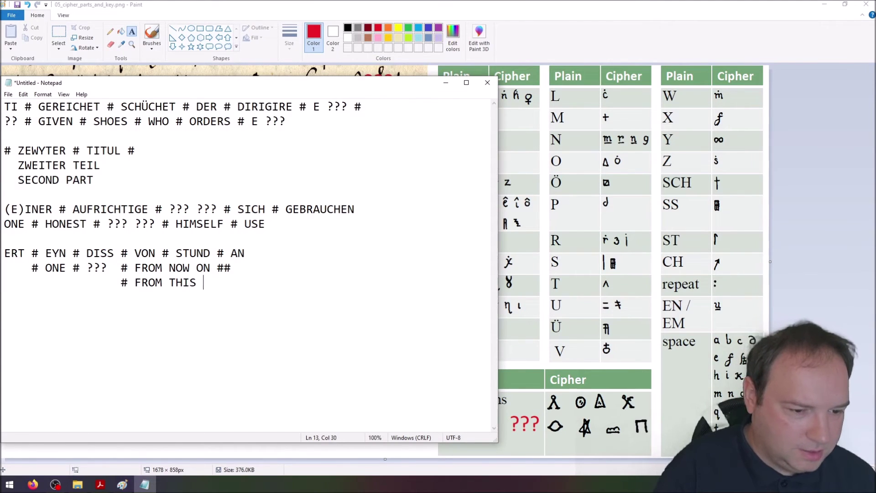
text(HOUR)
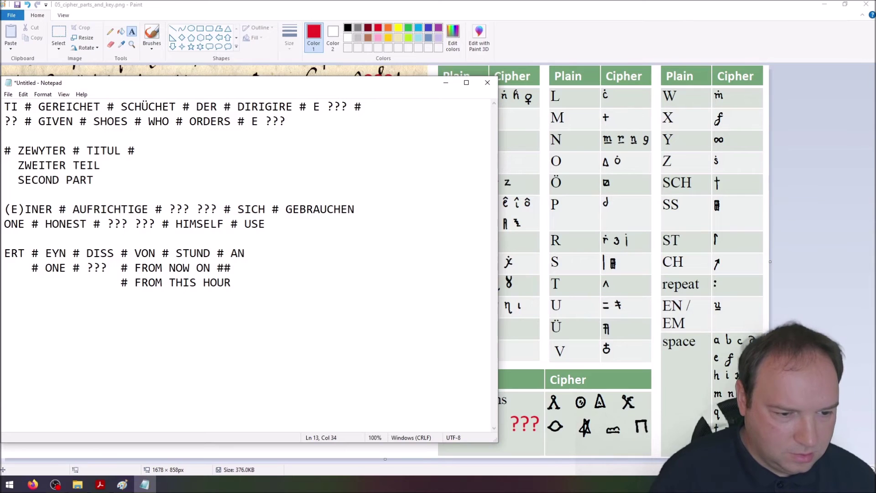
key(Left)
key(Left)
key(Left)
key(Left)
key(Left)
key(Left)
key(Left)
key(Left)
key(Delete)
key(Delete)
key(Delete)
key(Delete)
key(Delete)
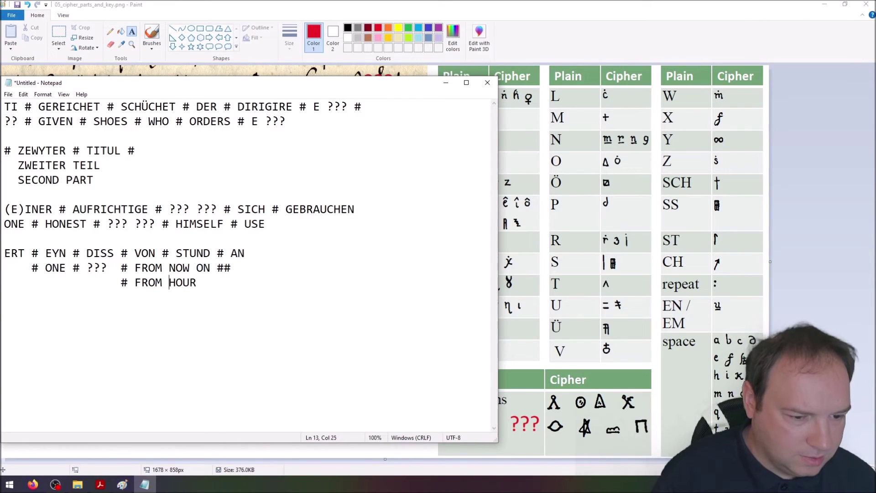
key(End)
text(ON #)
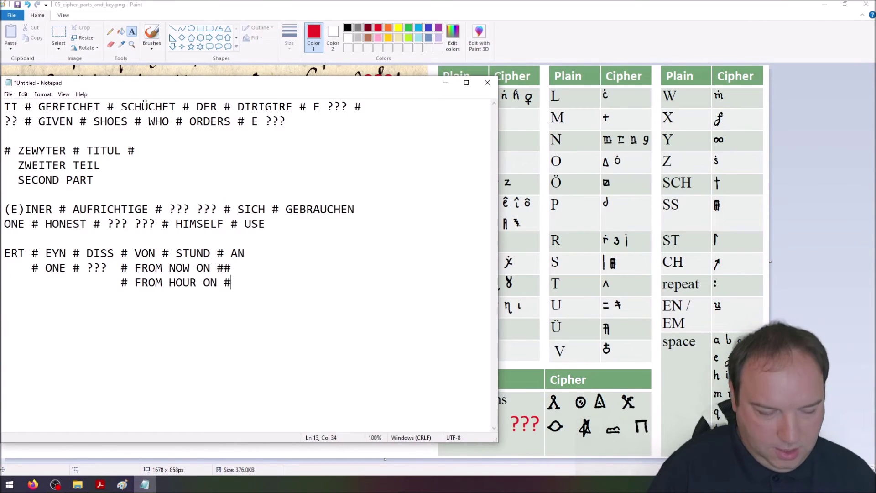
text(#)
key(BackSpace)
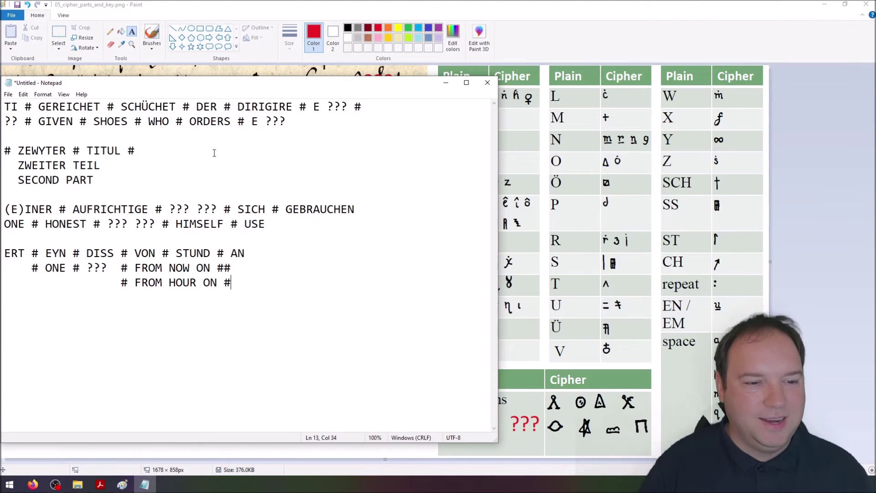
mouse_move(175, 86)
mouse_down()
mouse_move(565, 118)
mouse_move(605, 79)
mouse_up()
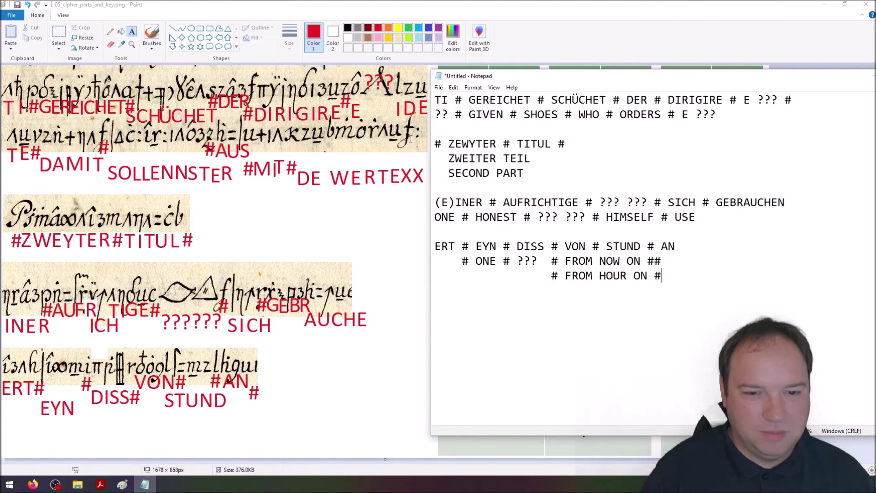
mouse_move(474, 81)
mouse_down()
mouse_move(64, 99)
mouse_move(43, 78)
mouse_up()
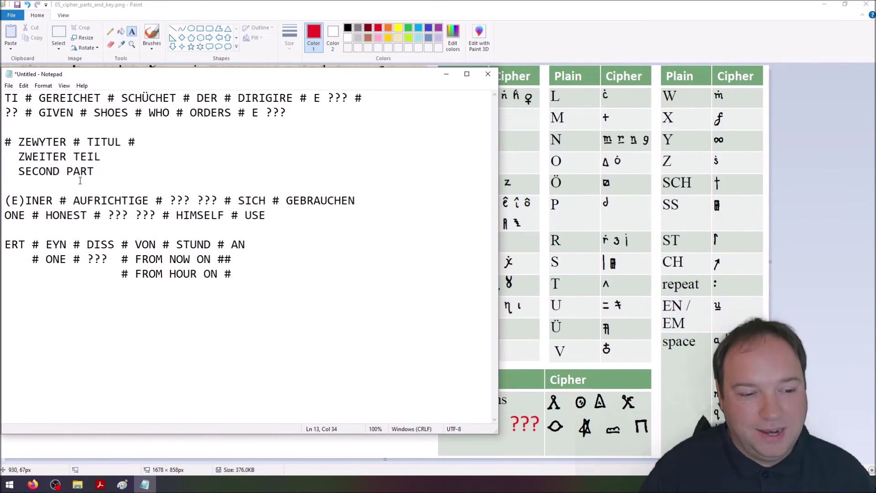
shift+click(48, 228)
click(108, 259)
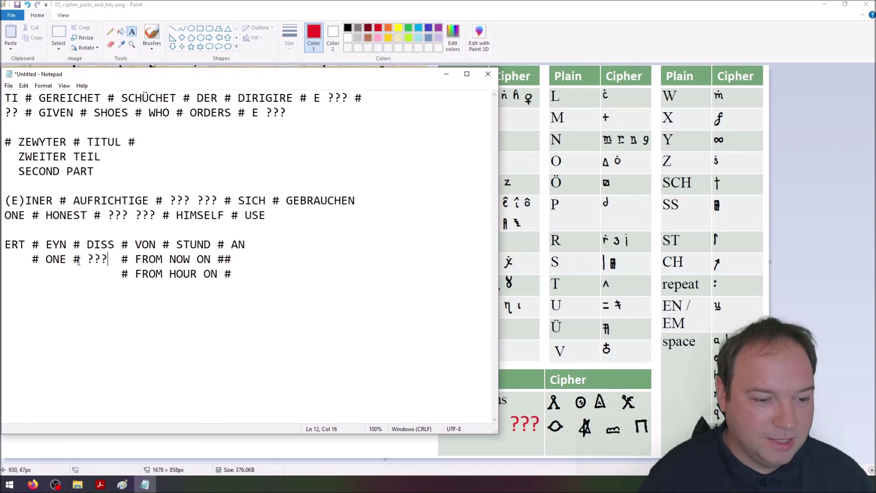
drag(268, 276, 40, 104)
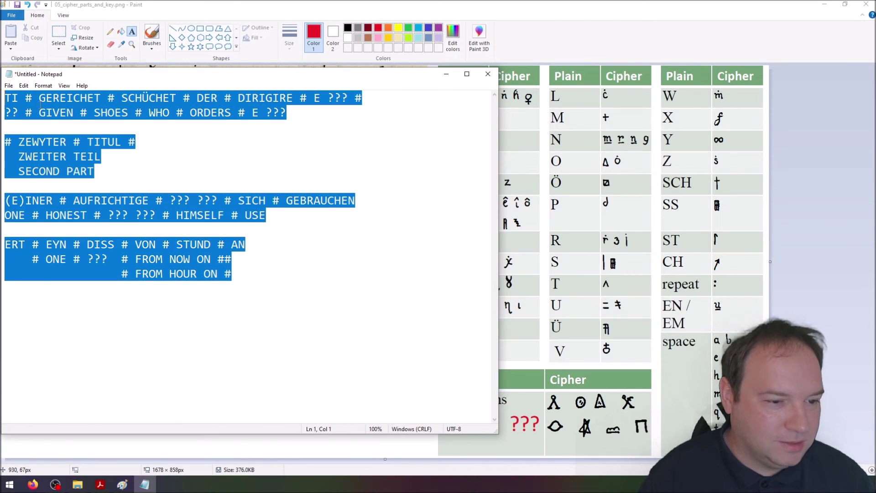
Deselect the text, then raise, narrow and lower the Notepad window beside the cipher key.
click(112, 157)
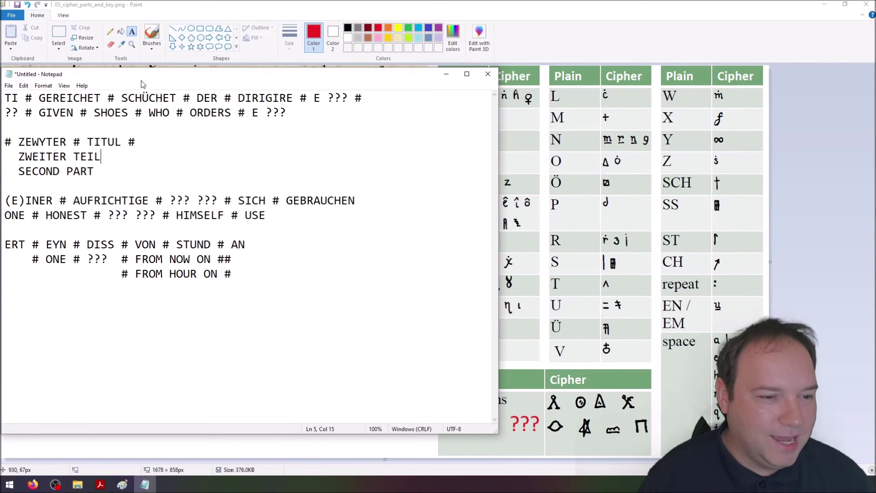
drag(143, 80, 145, 62)
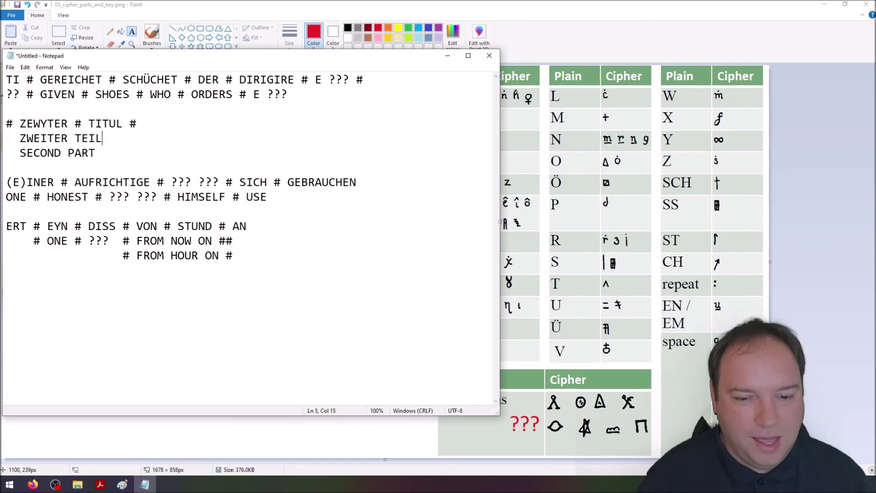
drag(501, 226, 392, 226)
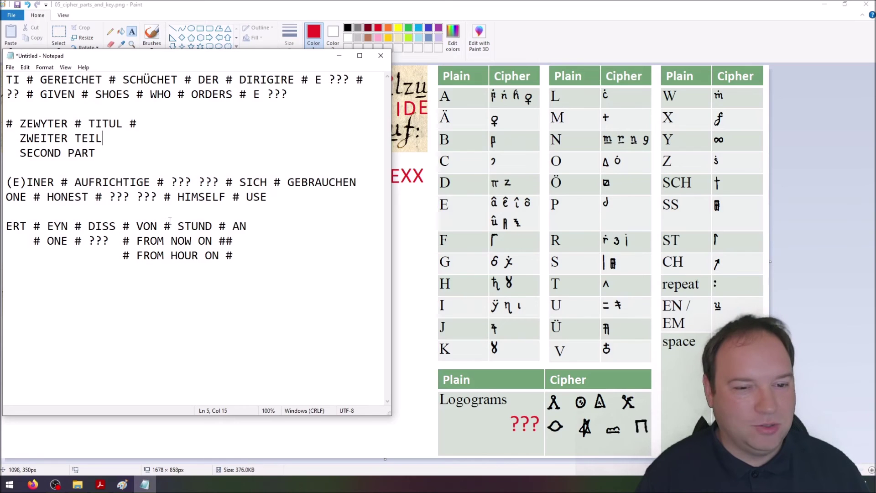
mouse_move(177, 57)
mouse_down()
mouse_move(194, 89)
mouse_move(179, 166)
mouse_move(156, 170)
mouse_move(171, 167)
mouse_up()
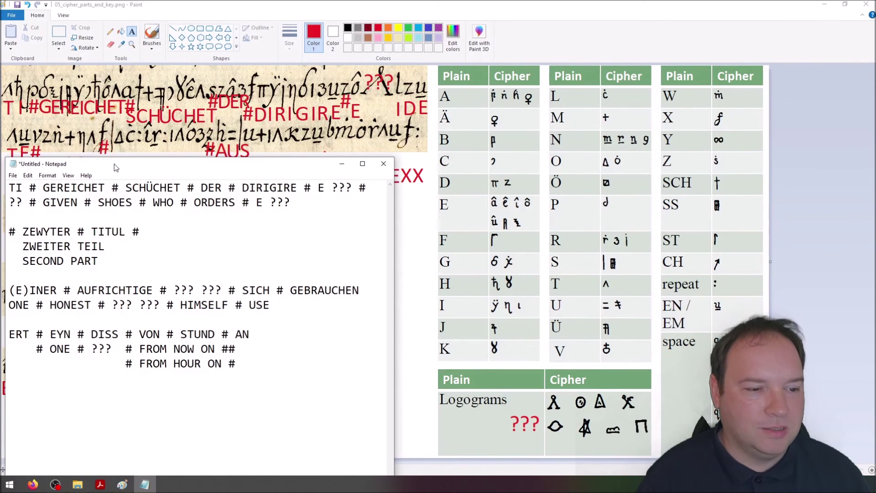
drag(119, 159, 120, 163)
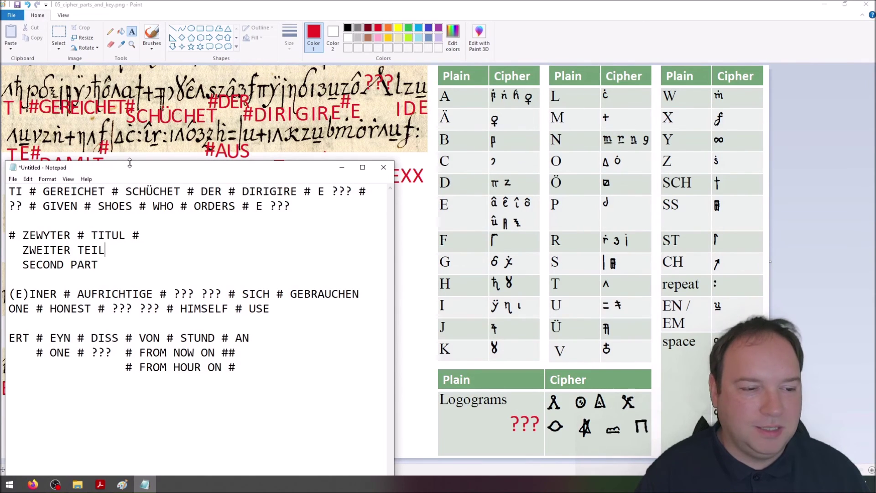
drag(129, 162, 129, 157)
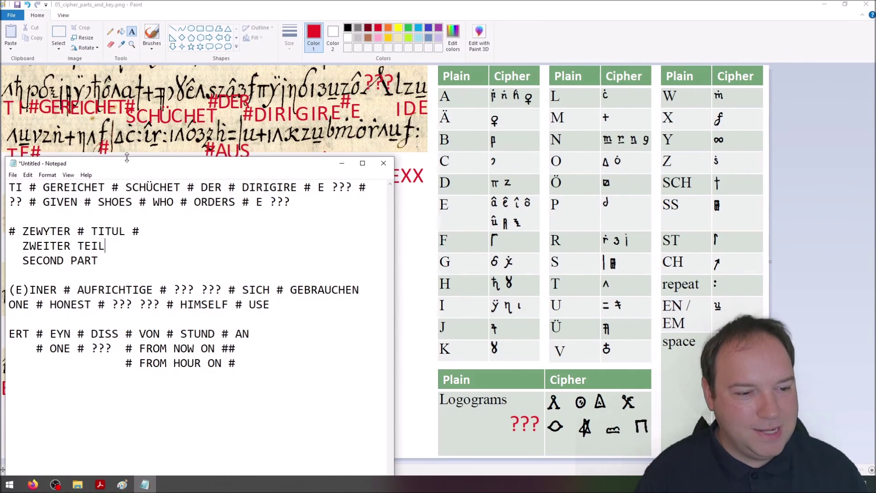
drag(126, 157, 127, 167)
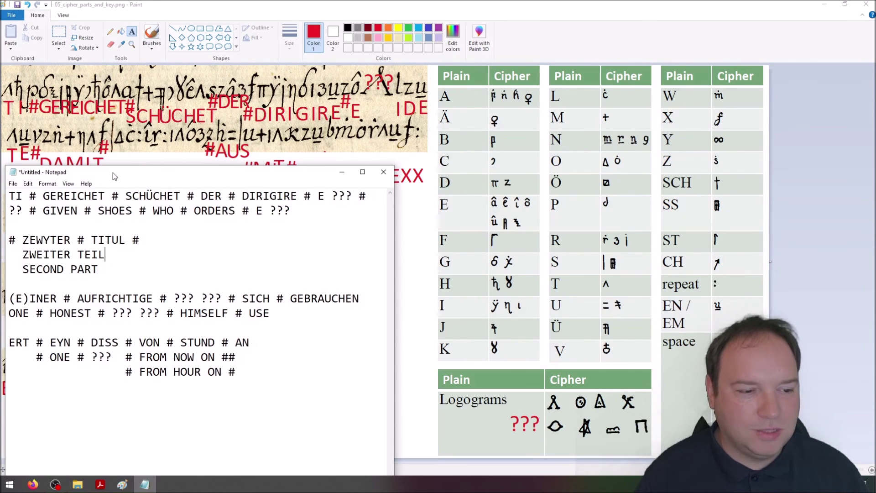